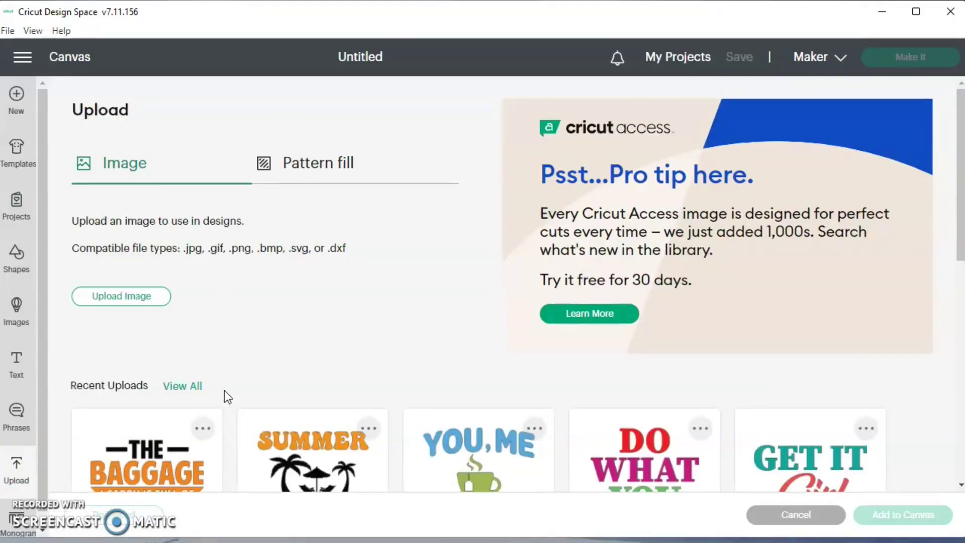
Step: Start an image upload and open the file I'M A.png from the Desktop folder
{"action": "left_click", "coordinate": [125, 296]}
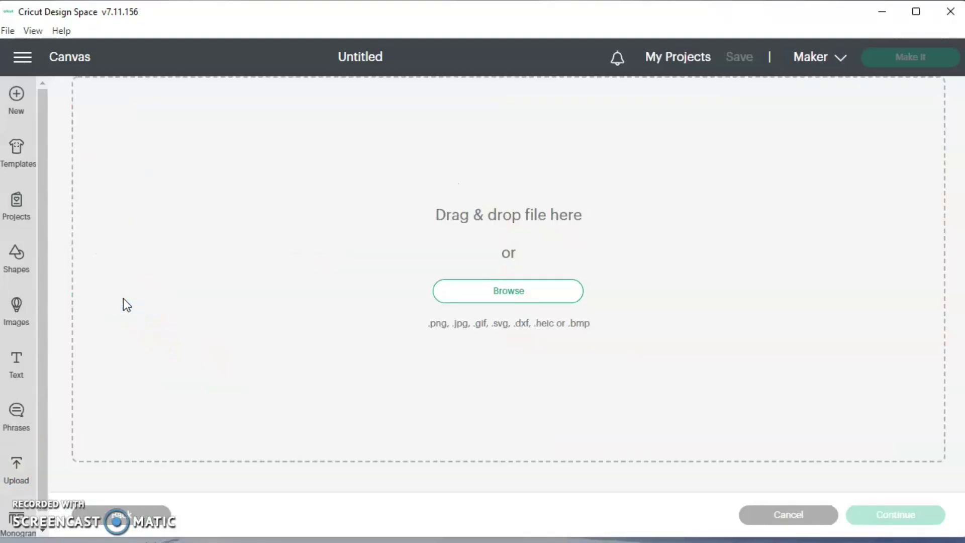
{"action": "left_click", "coordinate": [451, 290]}
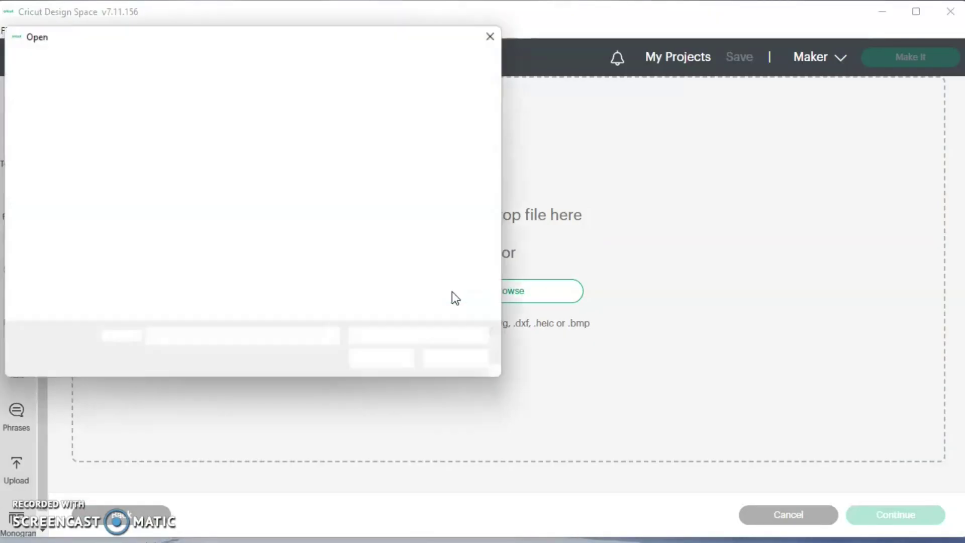
{"action": "left_click", "coordinate": [431, 303]}
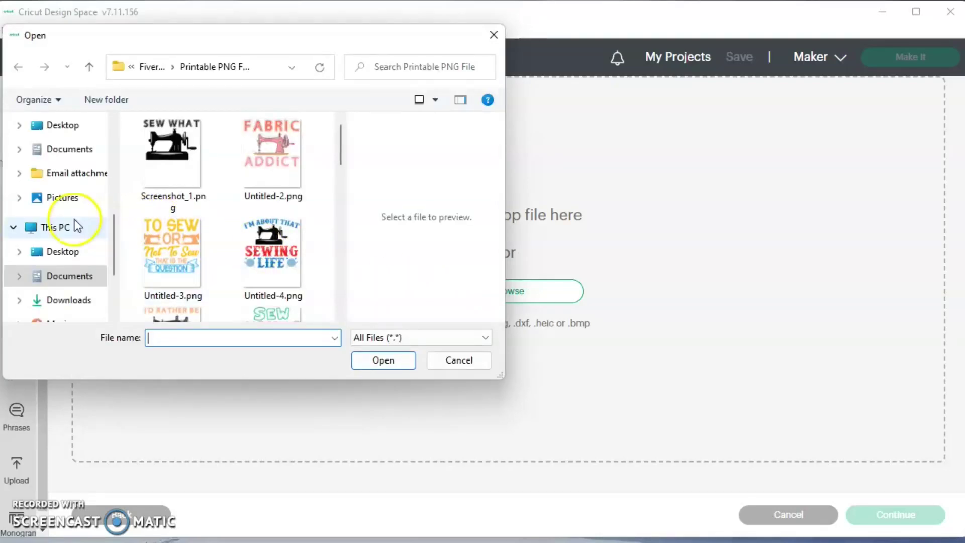
{"action": "left_click", "coordinate": [59, 254]}
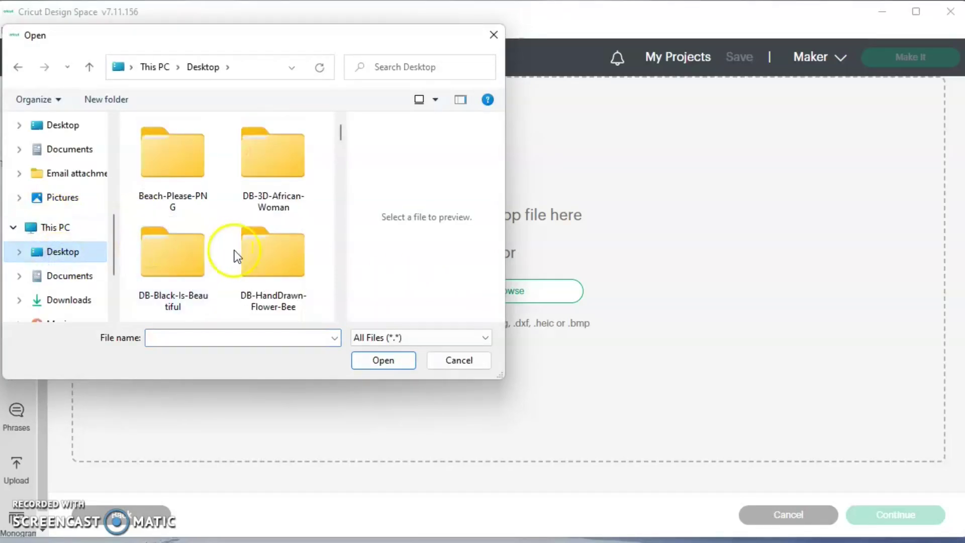
{"action": "scroll", "coordinate": [245, 252], "scroll_direction": "down", "scroll_amount": 10}
{"action": "scroll", "coordinate": [288, 268], "scroll_direction": "down", "scroll_amount": 6}
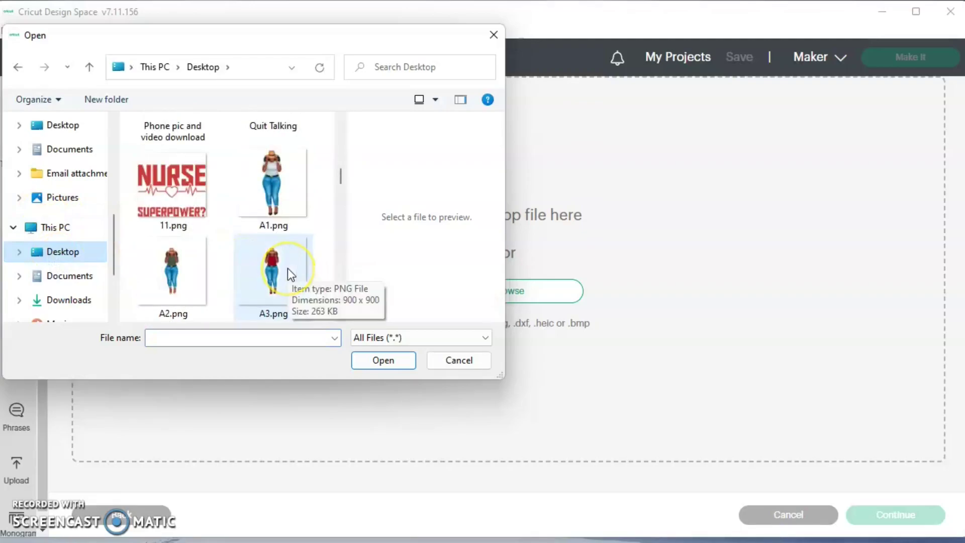
{"action": "scroll", "coordinate": [287, 267], "scroll_direction": "down", "scroll_amount": 10}
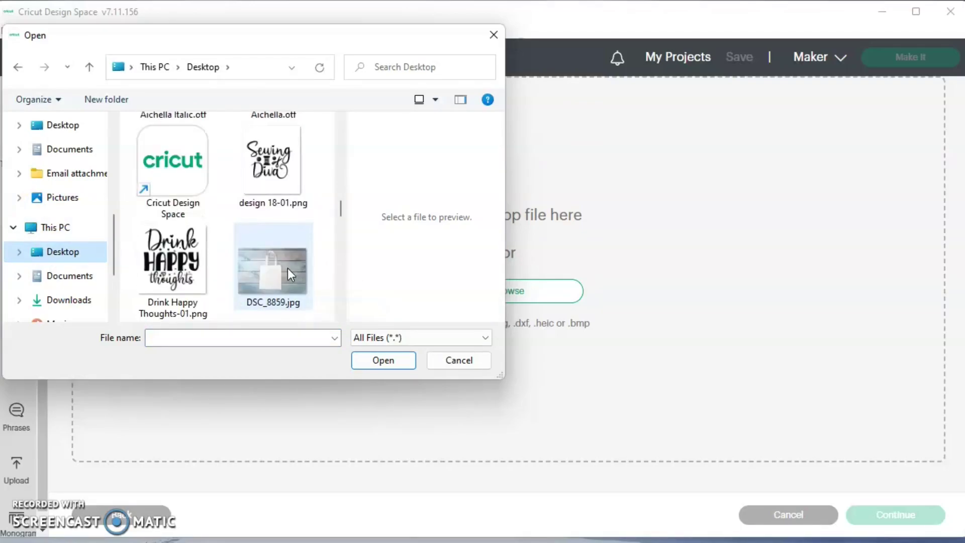
{"action": "scroll", "coordinate": [287, 267], "scroll_direction": "down", "scroll_amount": 12}
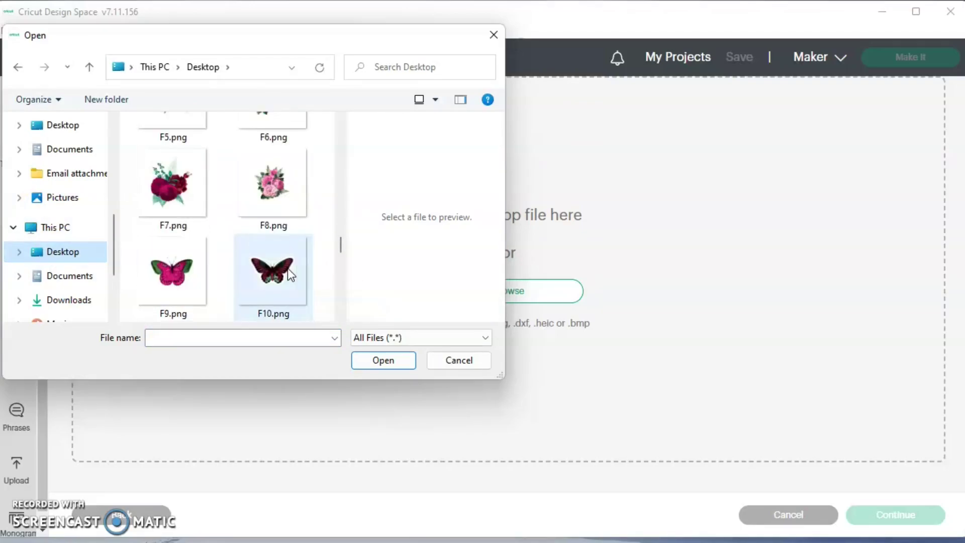
{"action": "scroll", "coordinate": [287, 267], "scroll_direction": "down", "scroll_amount": 2}
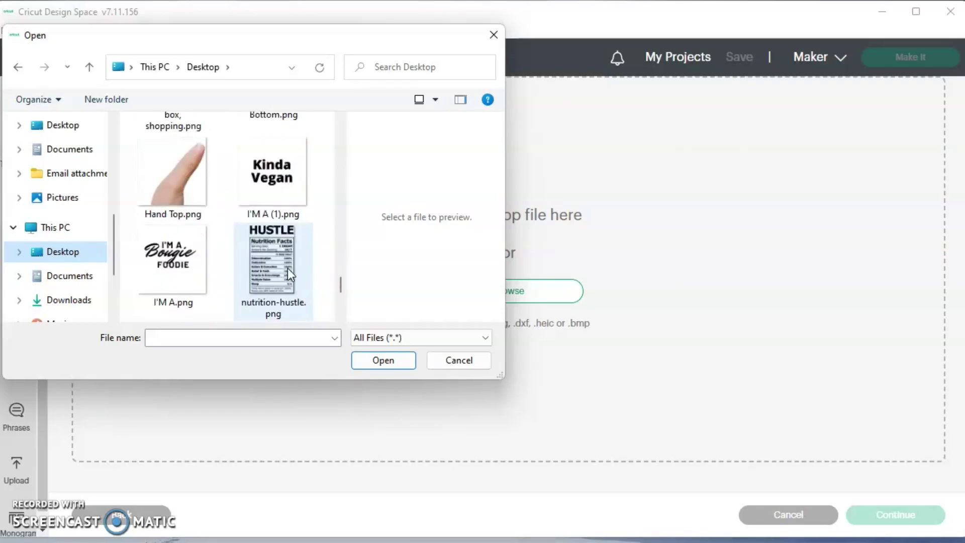
{"action": "left_click", "coordinate": [155, 264]}
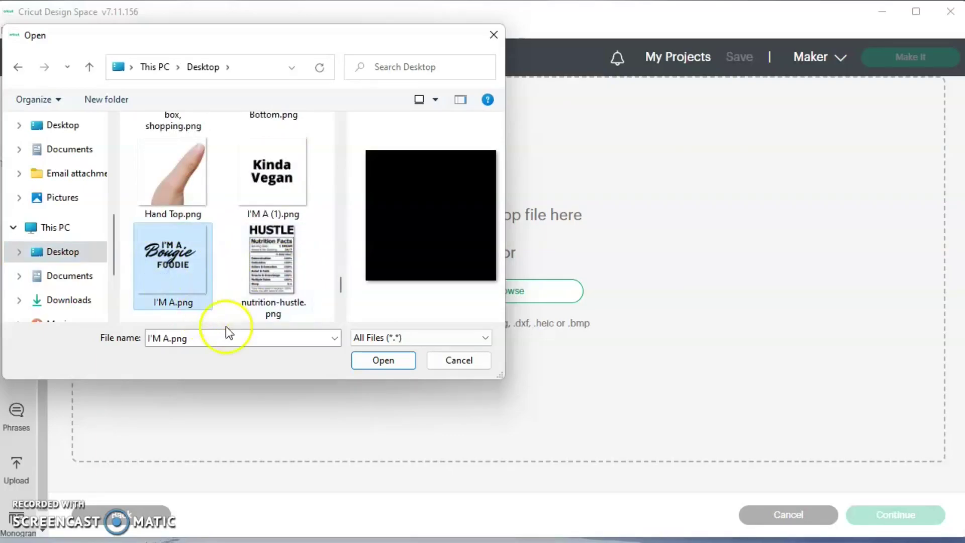
{"action": "left_click", "coordinate": [379, 361]}
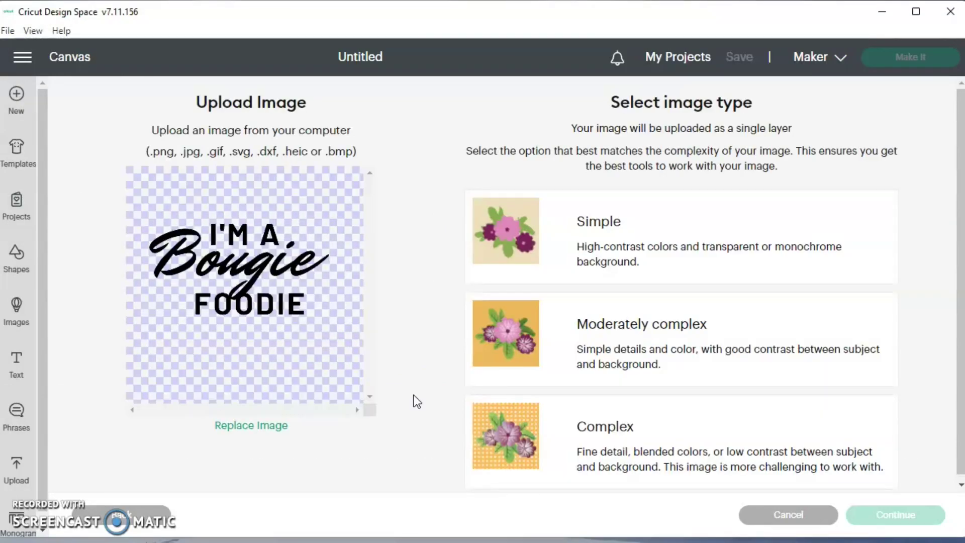
Step: Set the image type to Complex, accept the background as it is, and upload the design as a Cut Image
{"action": "left_click", "coordinate": [609, 444]}
{"action": "left_click", "coordinate": [882, 520]}
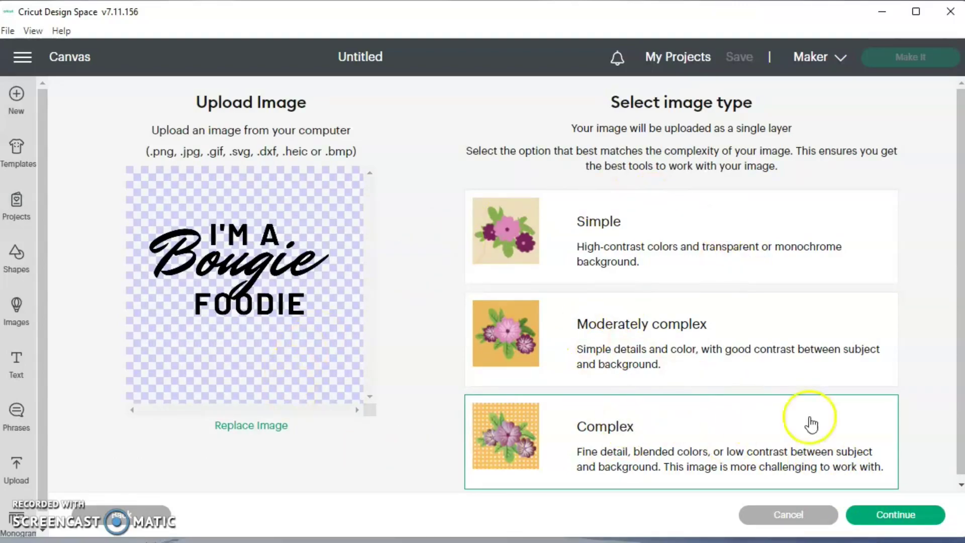
{"action": "left_click", "coordinate": [880, 517]}
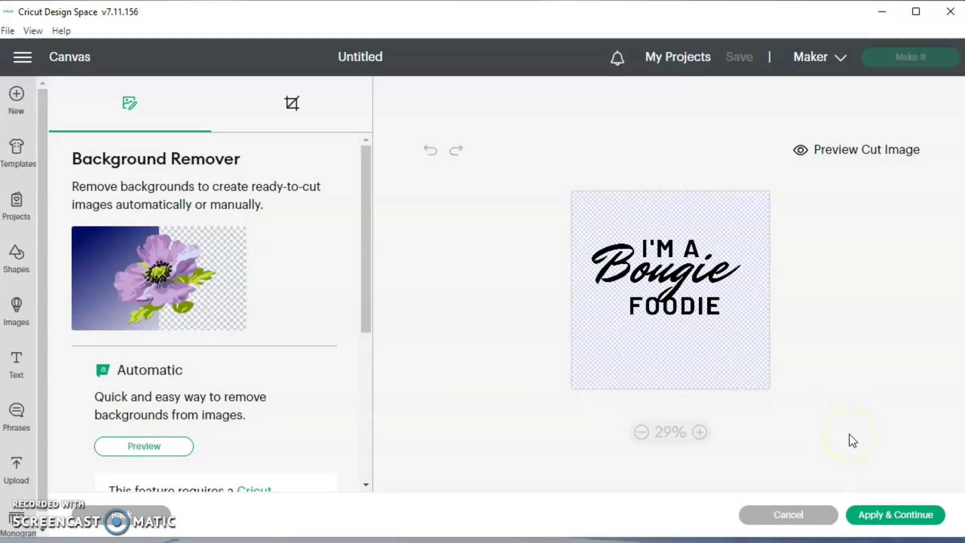
{"action": "left_click", "coordinate": [901, 514]}
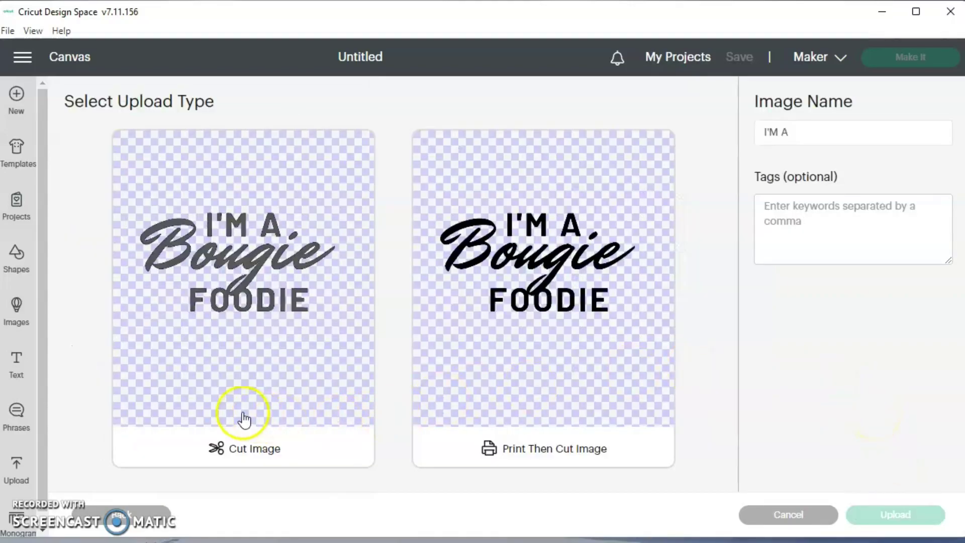
{"action": "left_click", "coordinate": [229, 389]}
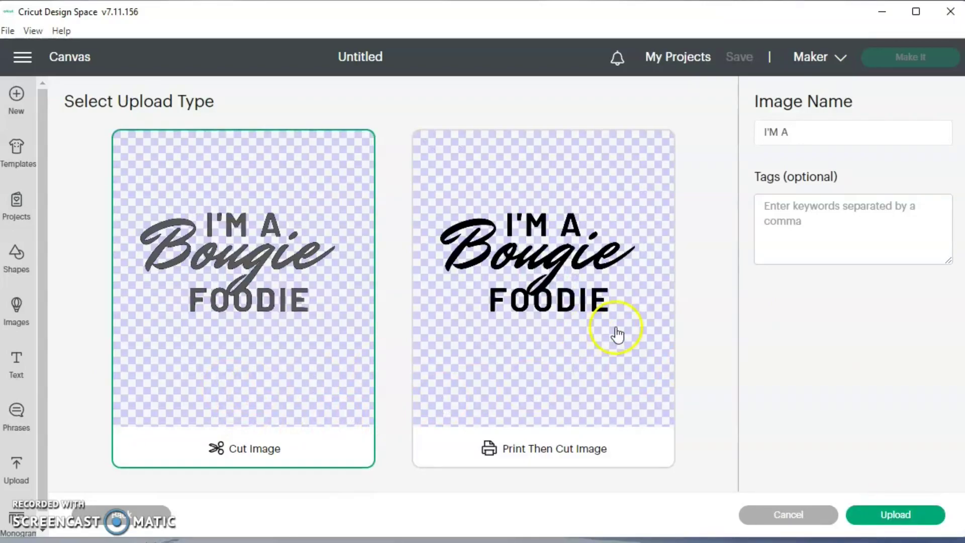
{"action": "left_click", "coordinate": [899, 515]}
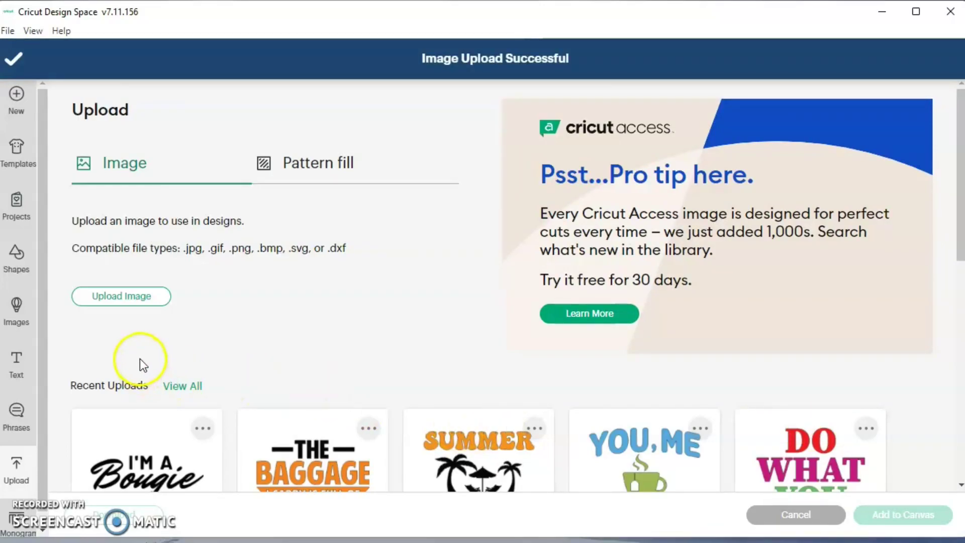
Step: Add the "I'm a Bougie Foodie" design from the recent uploads to the canvas
{"action": "scroll", "coordinate": [140, 358], "scroll_direction": "down", "scroll_amount": 2}
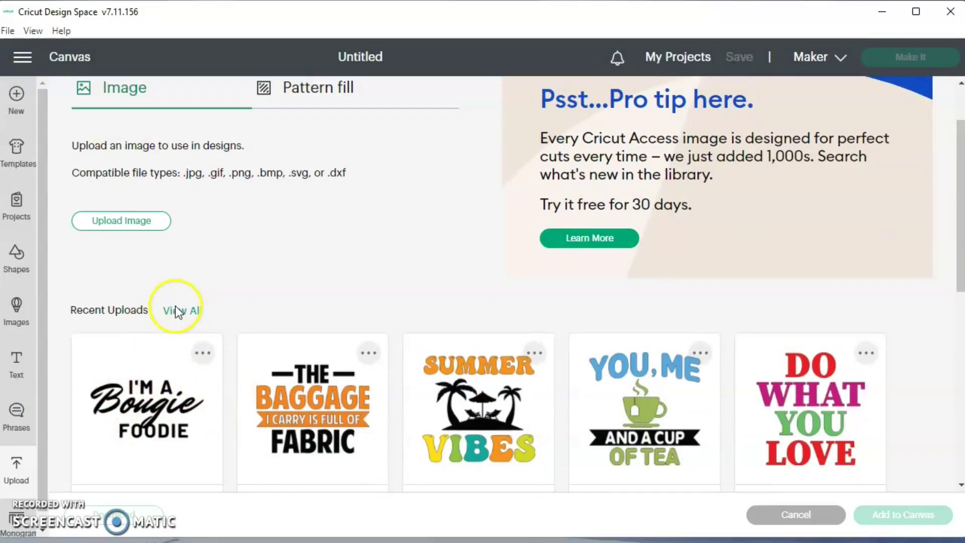
{"action": "left_click", "coordinate": [131, 398]}
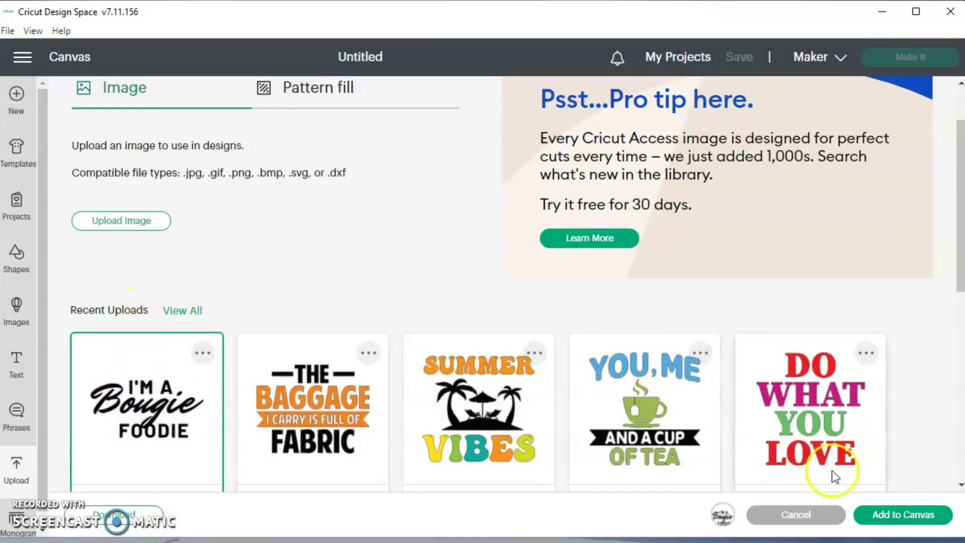
{"action": "left_click", "coordinate": [903, 515]}
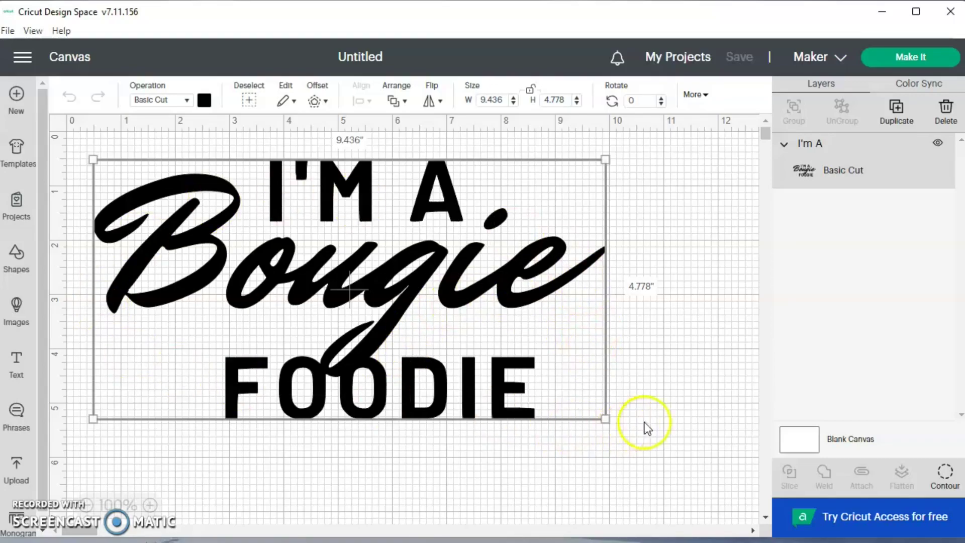
Step: Unlock the design's proportions and set its size to 9.5 inches wide by 5 inches high
{"action": "left_click", "coordinate": [530, 91]}
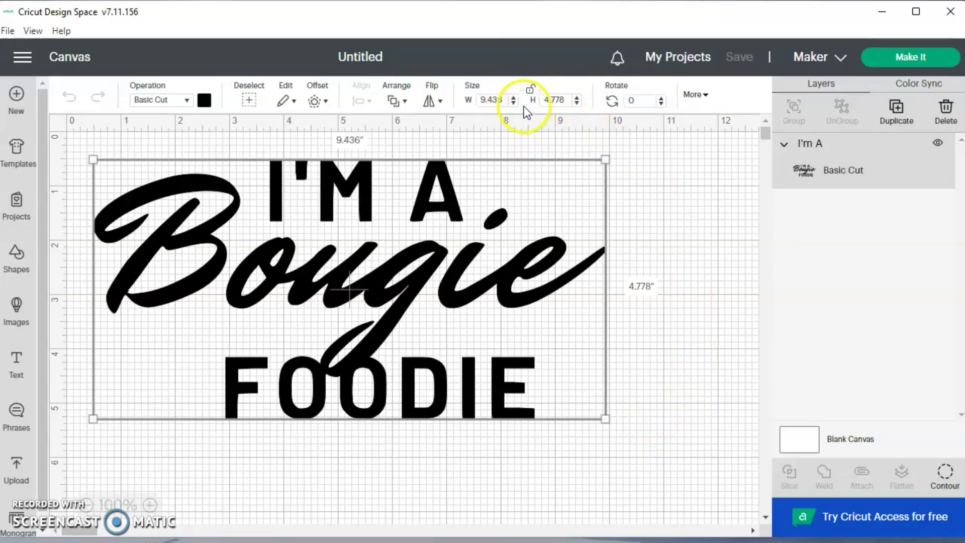
{"action": "left_click", "coordinate": [492, 100]}
{"action": "type", "text": "9.5"}
{"action": "left_click", "coordinate": [565, 101]}
{"action": "type", "text": "5"}
{"action": "key", "text": "Return"}
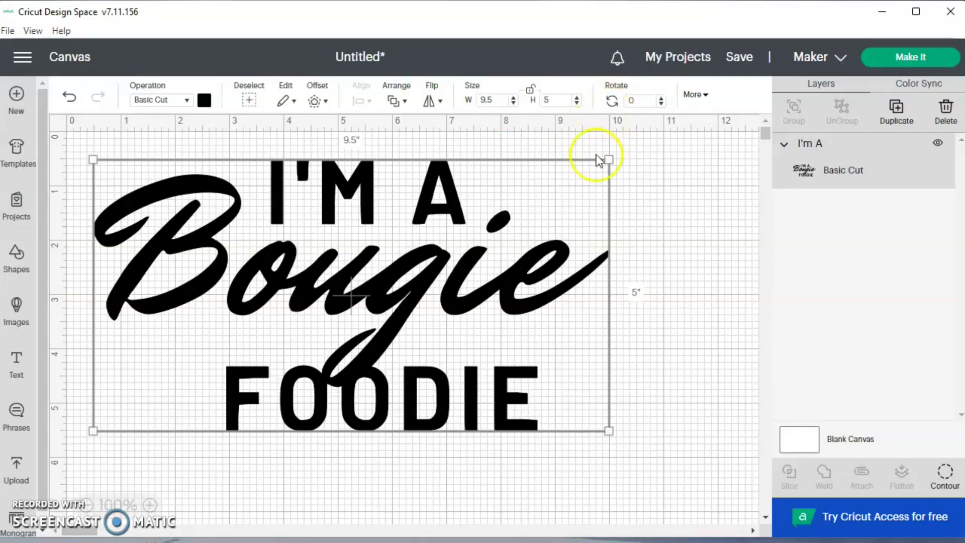
Step: Set the design's height to 4.5 inches
{"action": "left_click", "coordinate": [559, 98]}
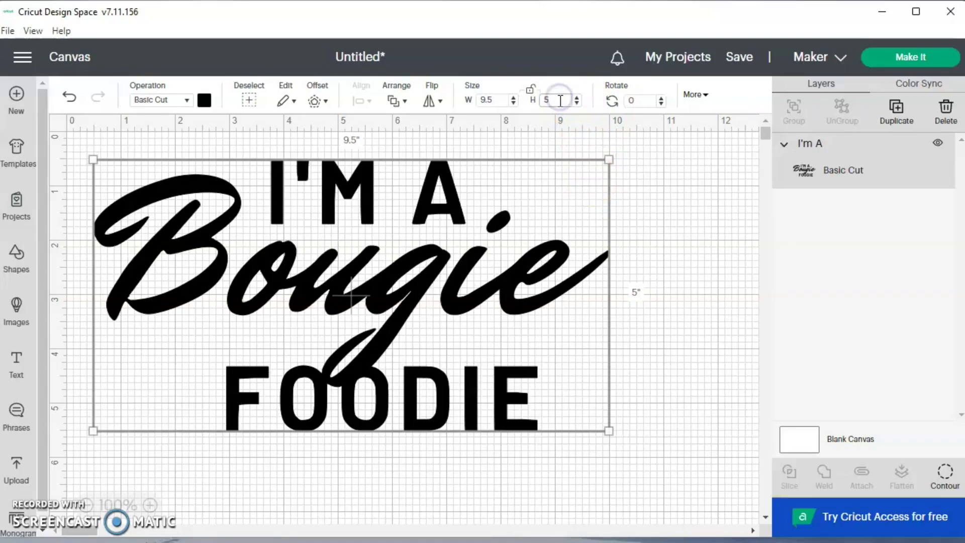
{"action": "key", "text": "BackSpace"}
{"action": "type", "text": "4.5"}
{"action": "key", "text": "Return"}
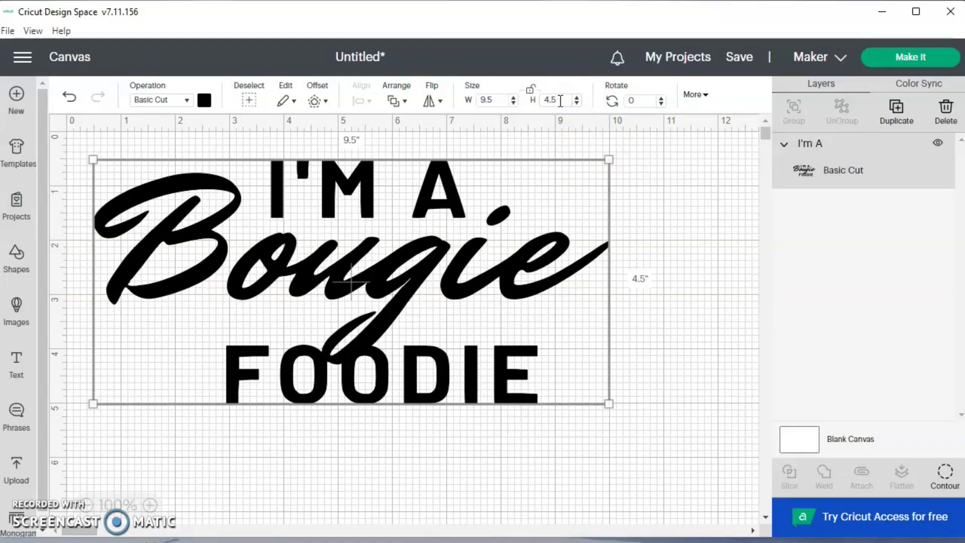
Step: Set the design's height to 4.75 inches, leaving the design selected on the canvas
{"action": "left_click", "coordinate": [560, 99]}
{"action": "double_click", "coordinate": [552, 95]}
{"action": "type", "text": "4.75"}
{"action": "key", "text": "Return"}
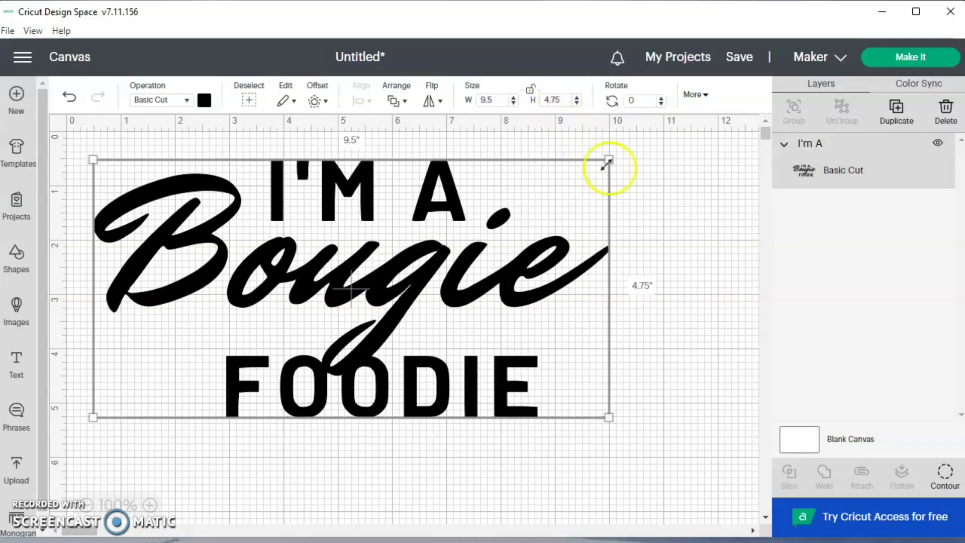
{"action": "left_click", "coordinate": [667, 220]}
{"action": "left_click", "coordinate": [476, 225]}
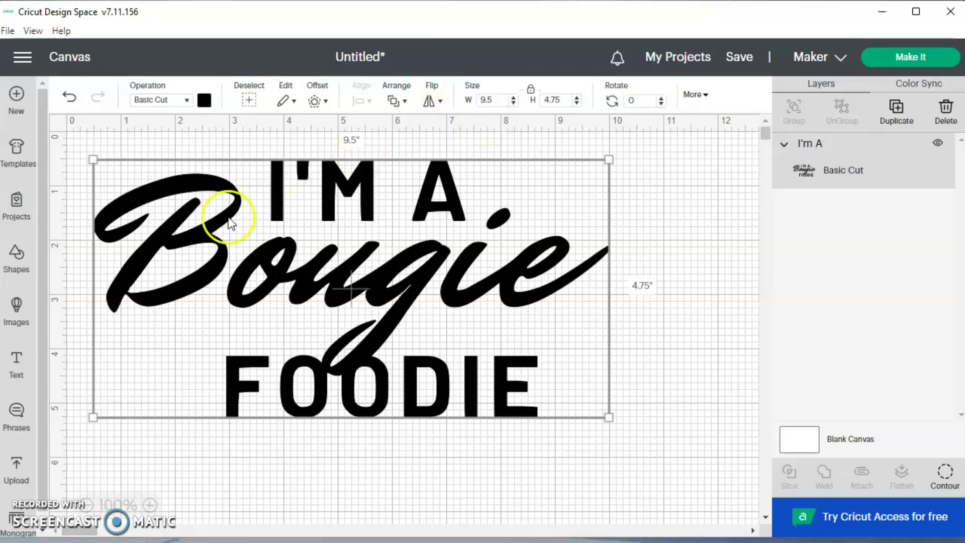
Step: Switch to Canva in the browser and look through the suggested design types for a new design
{"action": "left_click", "coordinate": [40, 512]}
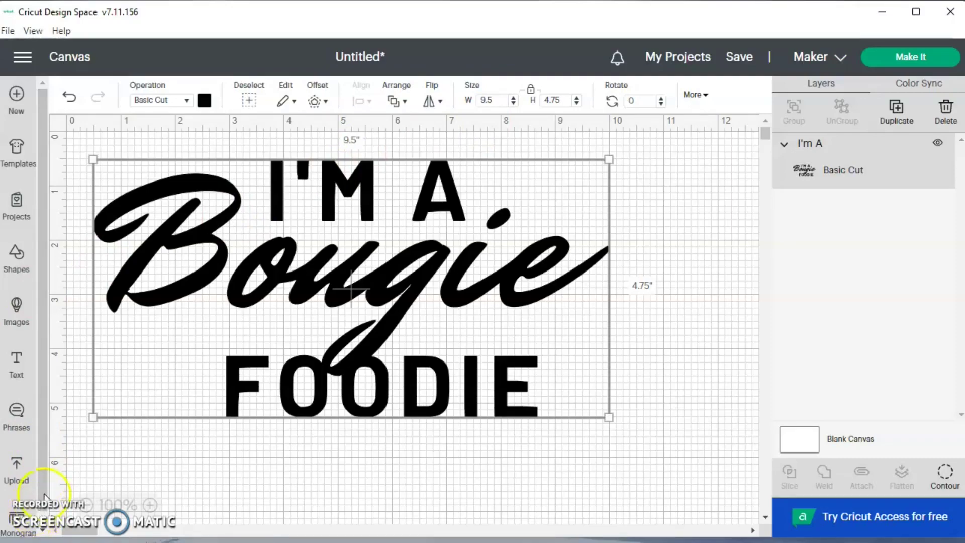
{"action": "left_click", "coordinate": [168, 417]}
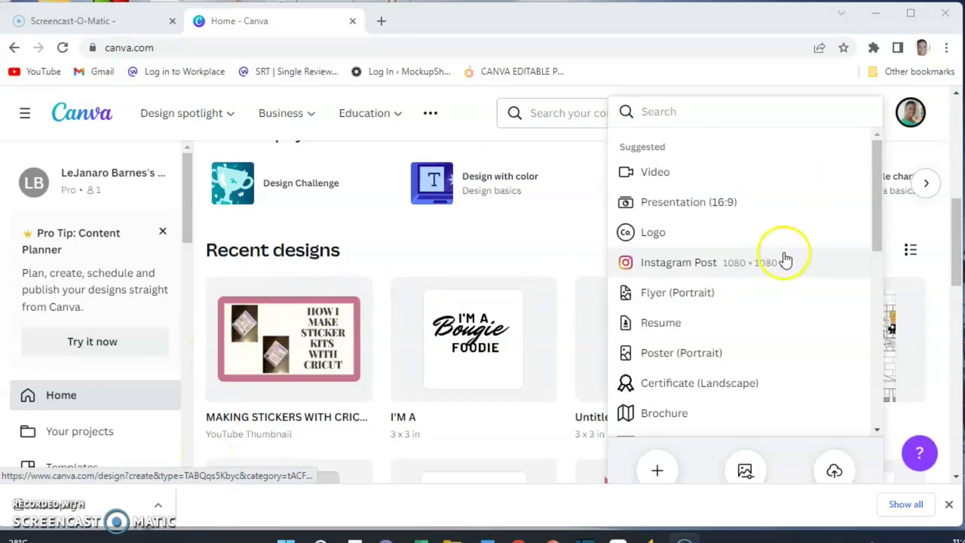
{"action": "scroll", "coordinate": [760, 249], "scroll_direction": "down", "scroll_amount": 6}
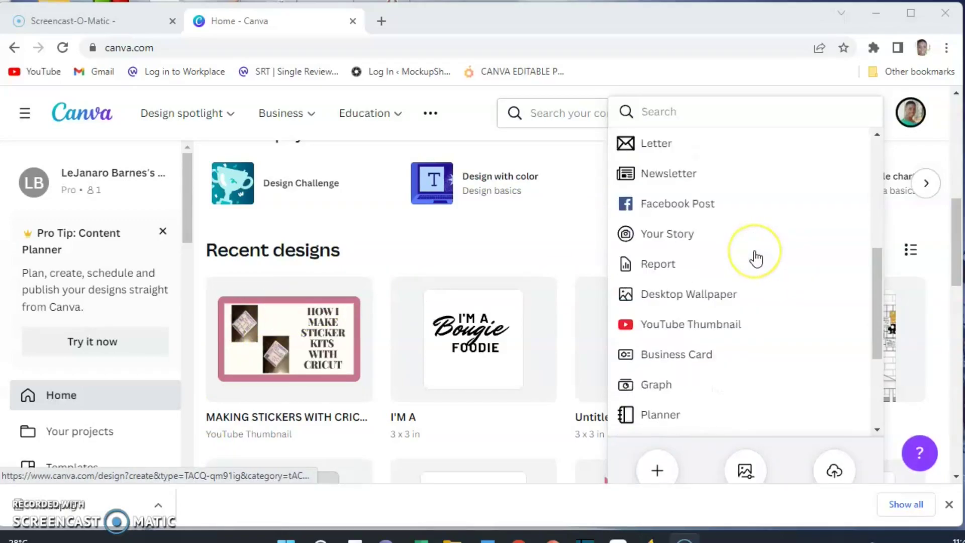
{"action": "scroll", "coordinate": [756, 257], "scroll_direction": "down", "scroll_amount": 4}
{"action": "scroll", "coordinate": [756, 258], "scroll_direction": "up", "scroll_amount": 10}
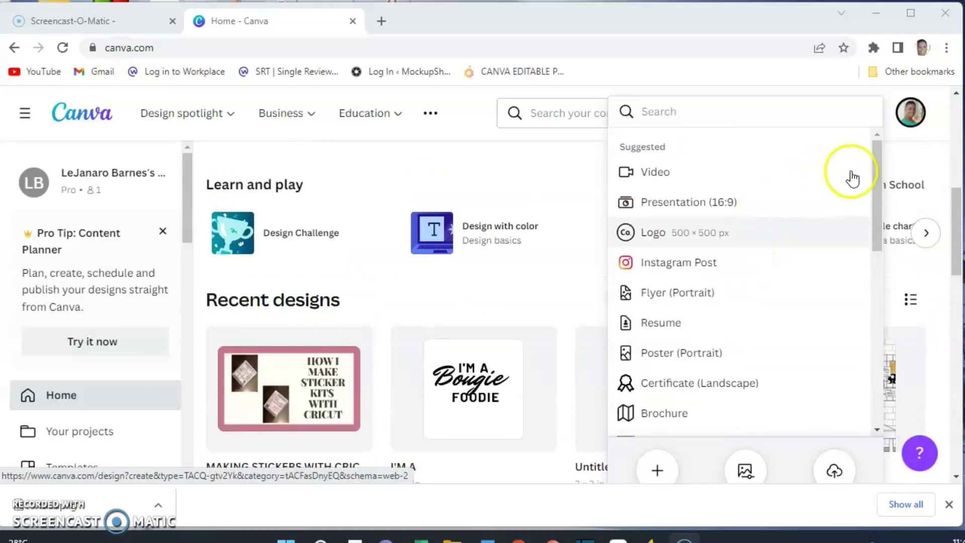
{"action": "scroll", "coordinate": [897, 156], "scroll_direction": "up", "scroll_amount": 5}
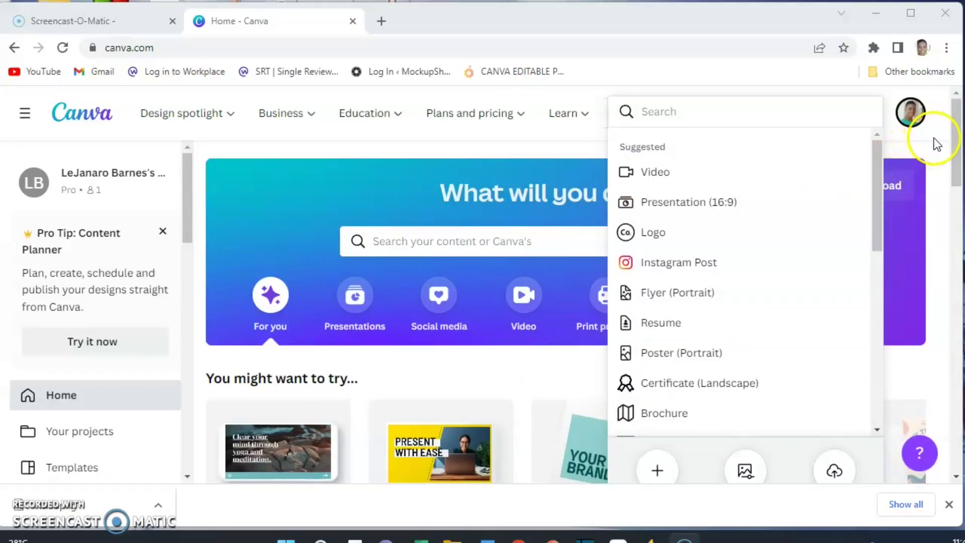
{"action": "left_click", "coordinate": [929, 138]}
{"action": "left_click", "coordinate": [846, 121]}
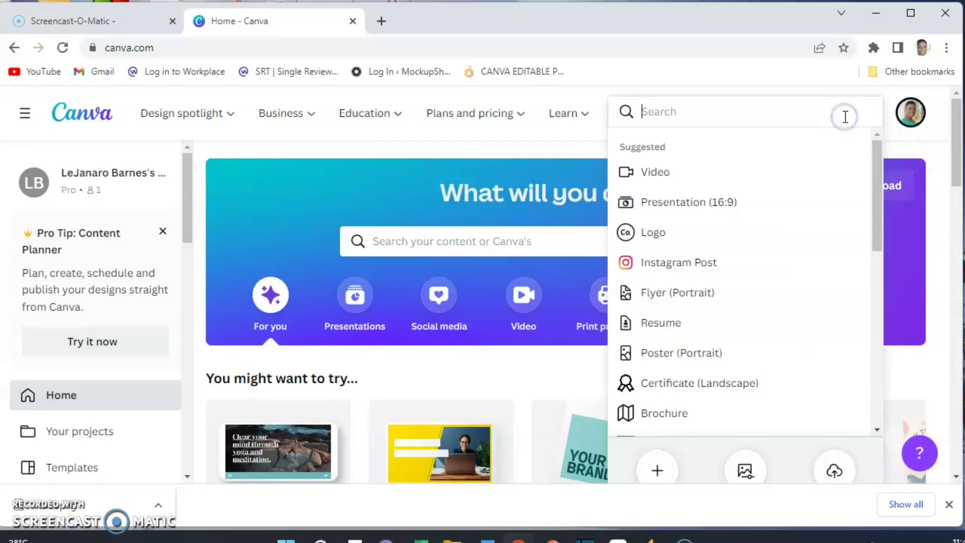
{"action": "scroll", "coordinate": [656, 416], "scroll_direction": "down", "scroll_amount": 3}
{"action": "scroll", "coordinate": [650, 463], "scroll_direction": "down", "scroll_amount": 2}
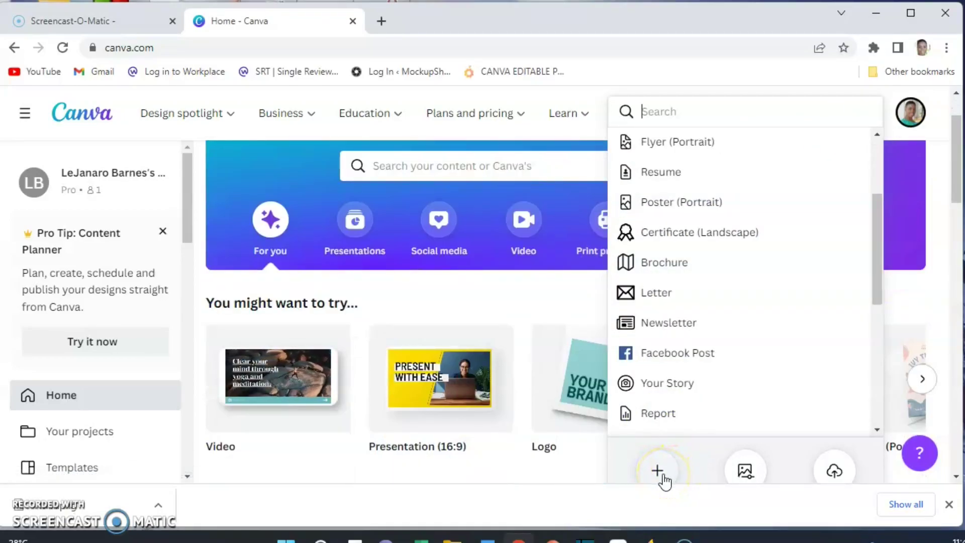
Step: Create a new custom-size design 3 inches wide by 3 inches high
{"action": "left_click", "coordinate": [662, 473]}
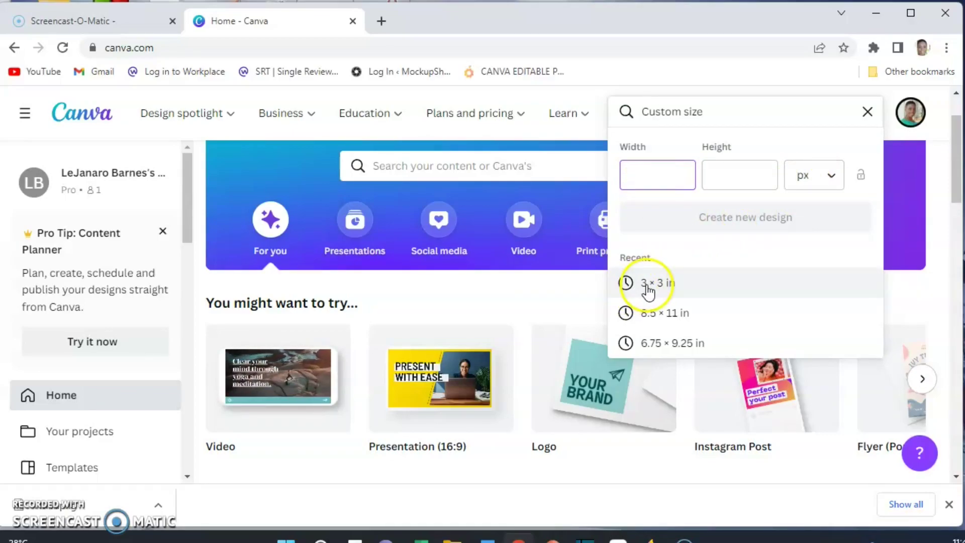
{"action": "left_click", "coordinate": [815, 182]}
{"action": "left_click", "coordinate": [803, 250]}
{"action": "left_click", "coordinate": [659, 176]}
{"action": "type", "text": "3"}
{"action": "left_click", "coordinate": [727, 179]}
{"action": "type", "text": "3"}
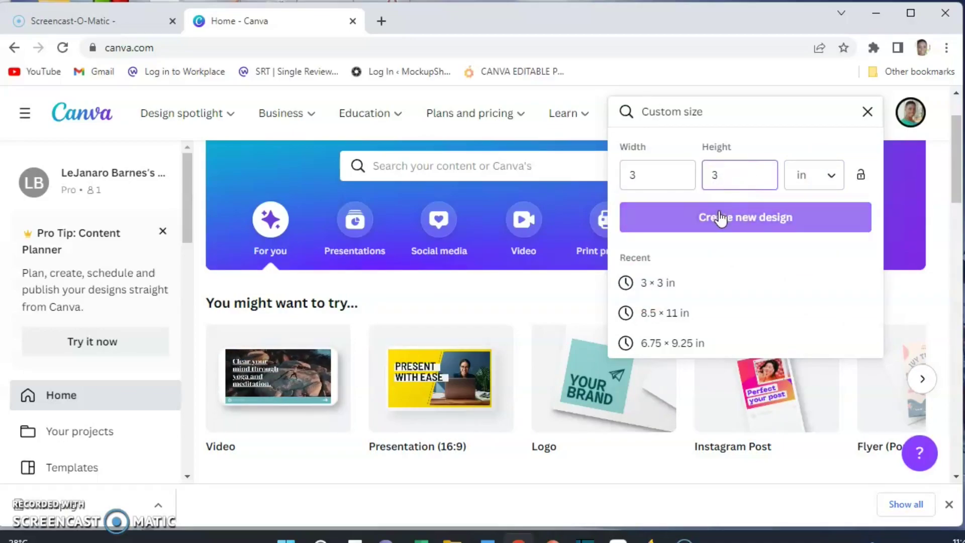
{"action": "left_click", "coordinate": [721, 219]}
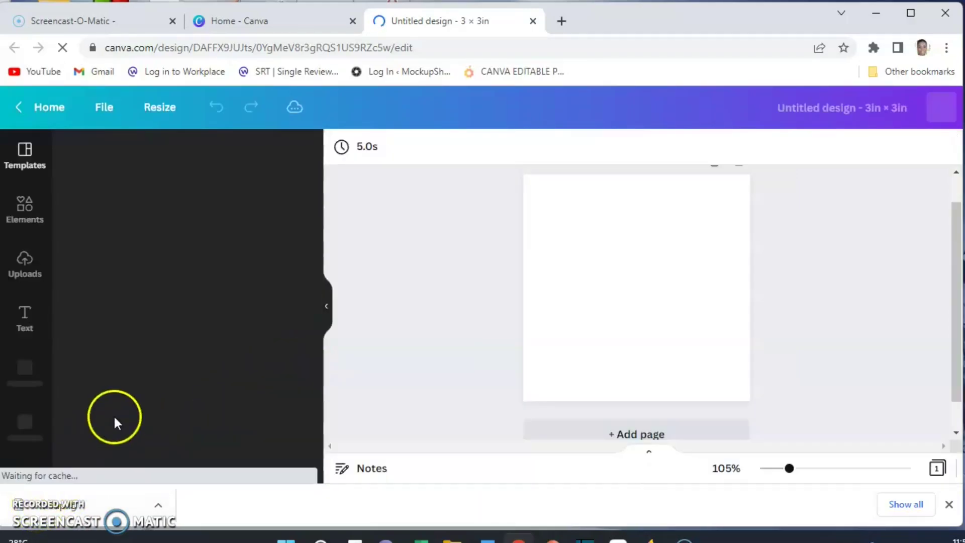
{"action": "left_click", "coordinate": [589, 289]}
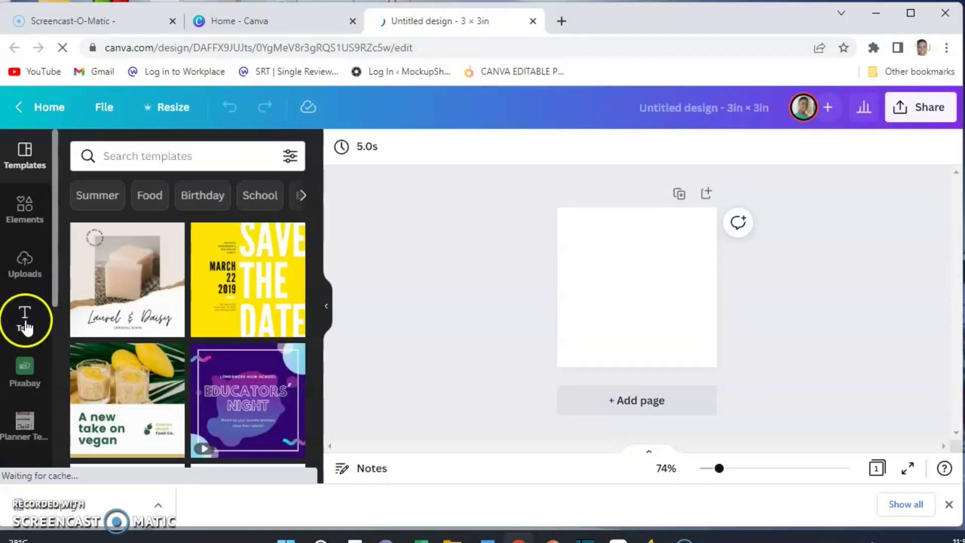
Step: Add a heading to the blank page reading "Simply", "Smart" and "Senior" on three separate lines
{"action": "left_click", "coordinate": [25, 324]}
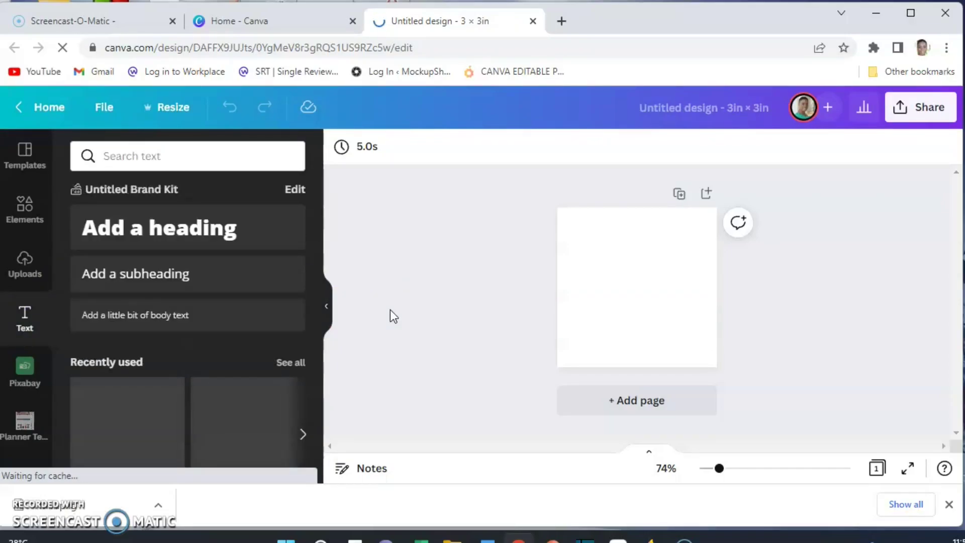
{"action": "left_click", "coordinate": [162, 227]}
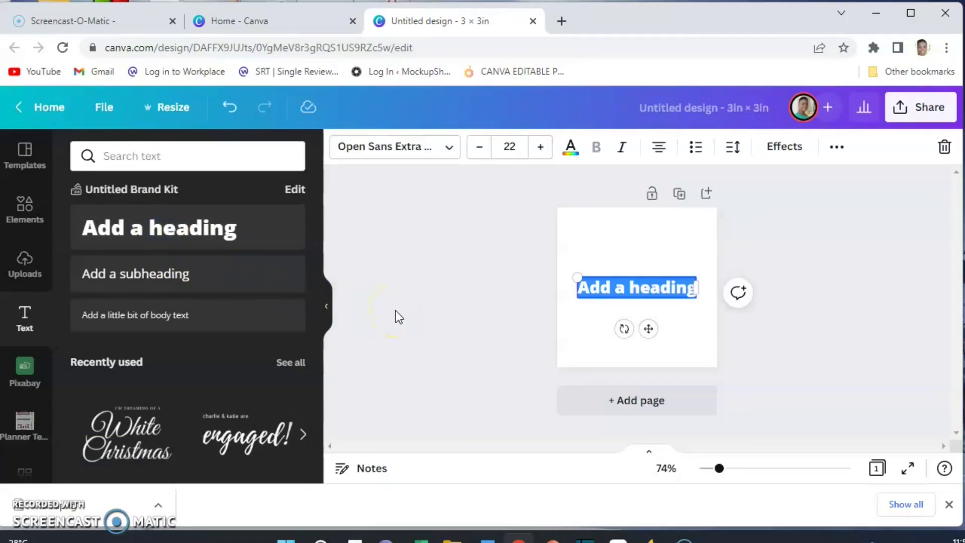
{"action": "type", "text": "Si"}
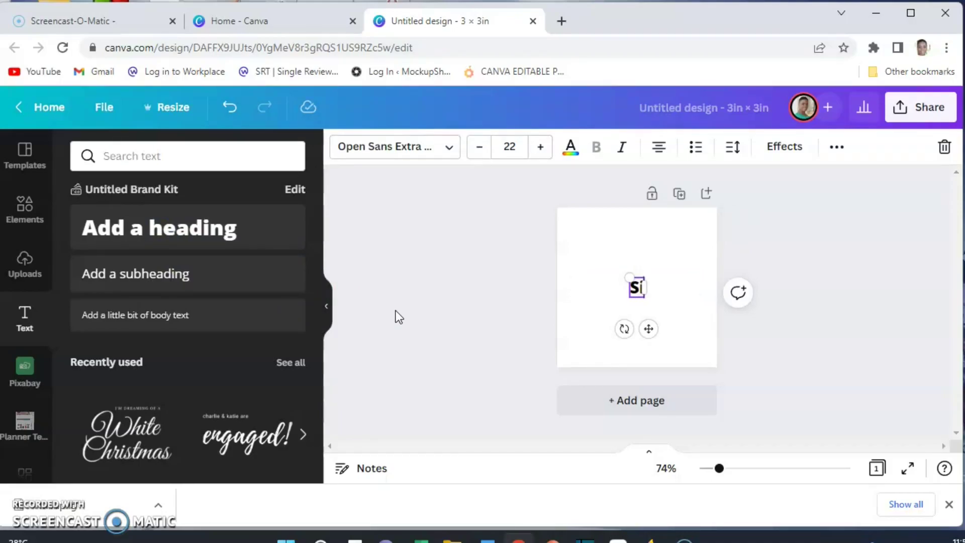
{"action": "type", "text": "mply"}
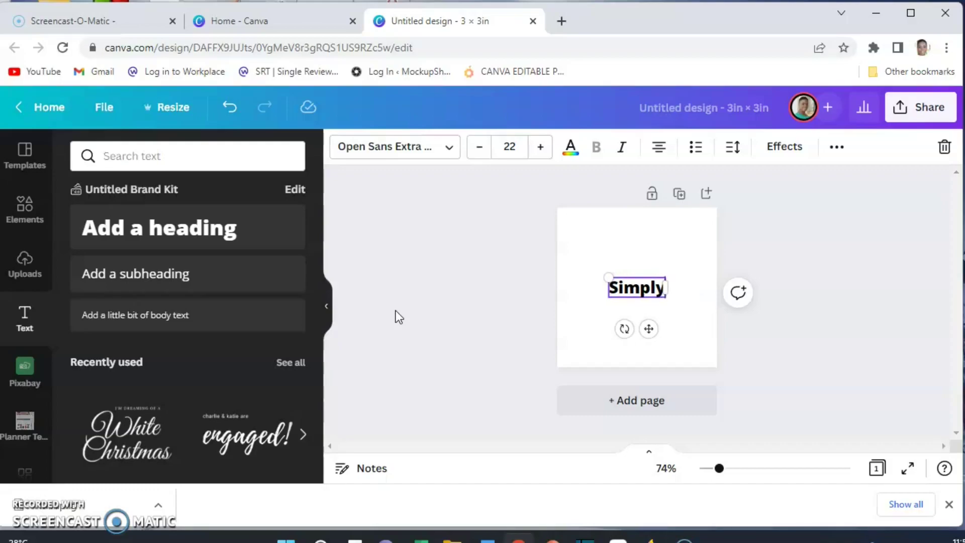
{"action": "key", "text": "Return"}
{"action": "type", "text": "Smar"}
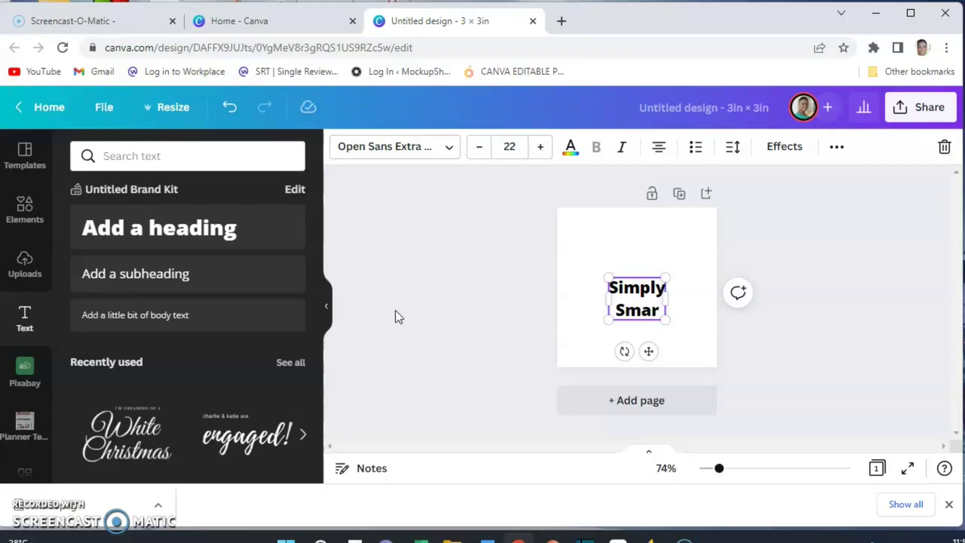
{"action": "type", "text": "t"}
{"action": "key", "text": "Return"}
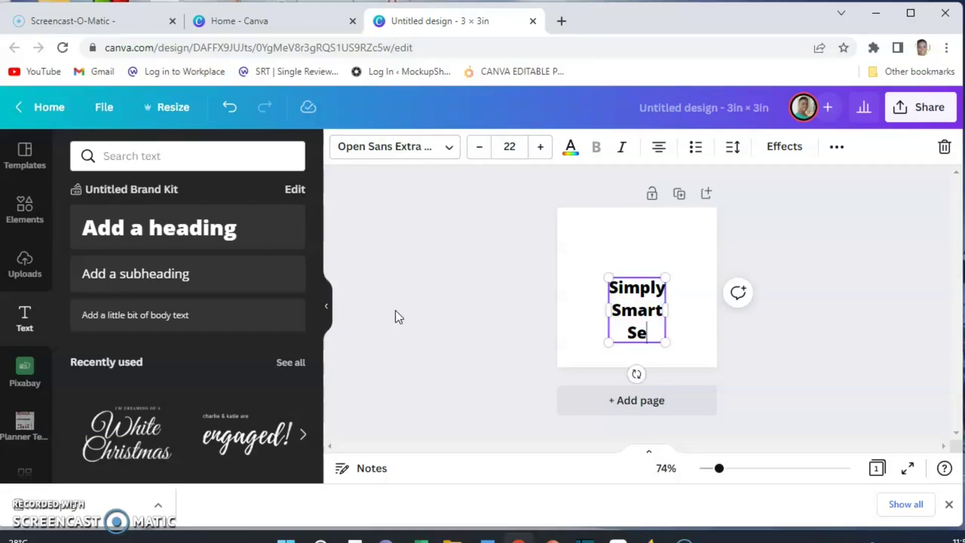
{"action": "type", "text": "Senior"}
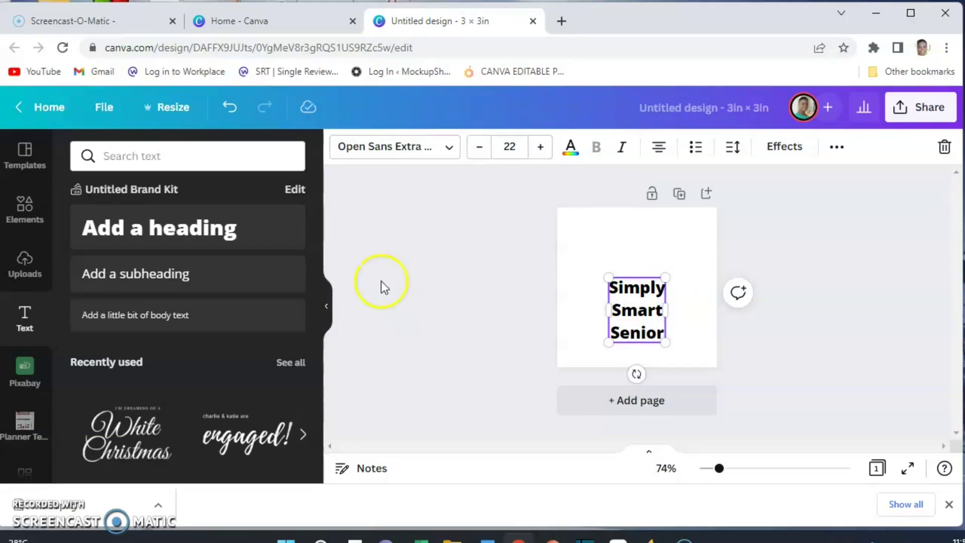
Step: Move the "Simply Smart Senior" text block up to the upper-middle part of the page, leaving room beneath it
{"action": "left_click", "coordinate": [632, 273]}
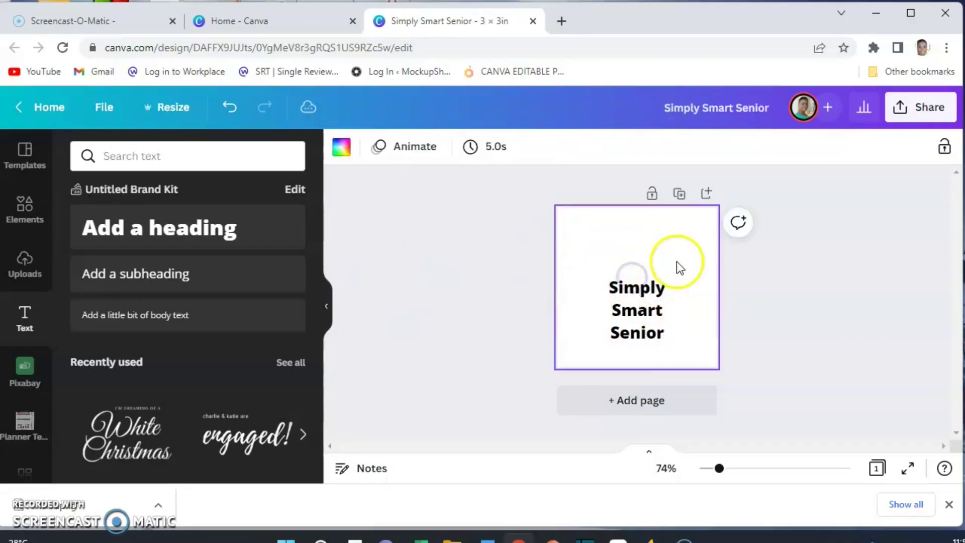
{"action": "left_click", "coordinate": [637, 306]}
{"action": "left_click_drag", "start_coordinate": [636, 279], "coordinate": [638, 263]}
Step: Add a second heading reading "Class of 2023" and place it just below the "Senior" line
{"action": "left_click", "coordinate": [194, 230]}
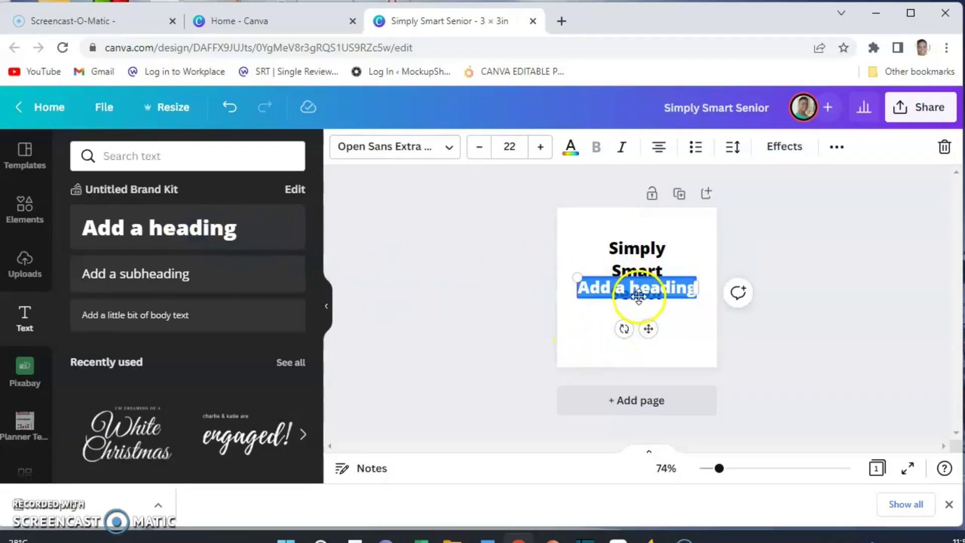
{"action": "left_click_drag", "start_coordinate": [638, 298], "coordinate": [640, 331]}
{"action": "type", "text": "C"}
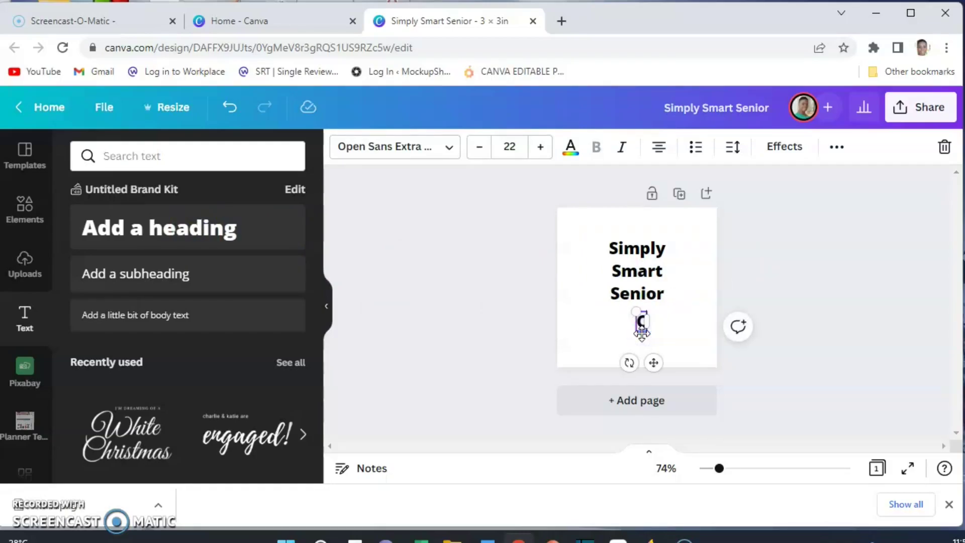
{"action": "type", "text": "lass of 2023"}
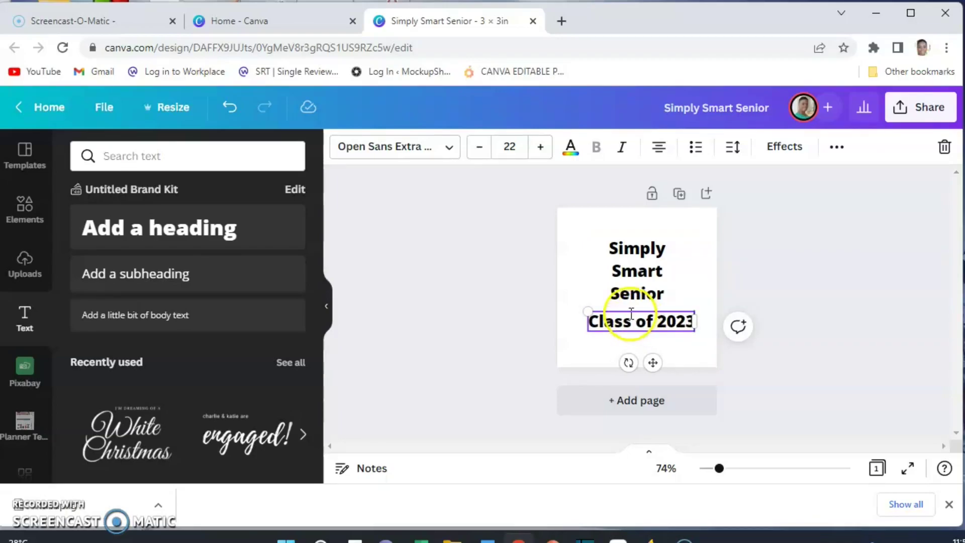
{"action": "left_click_drag", "start_coordinate": [622, 311], "coordinate": [623, 309]}
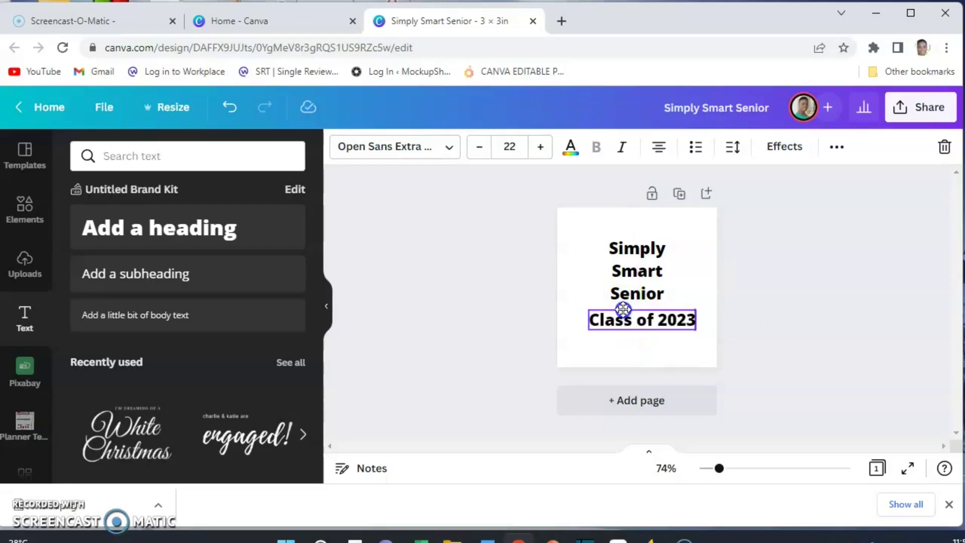
{"action": "left_click", "coordinate": [577, 276]}
{"action": "left_click", "coordinate": [581, 272]}
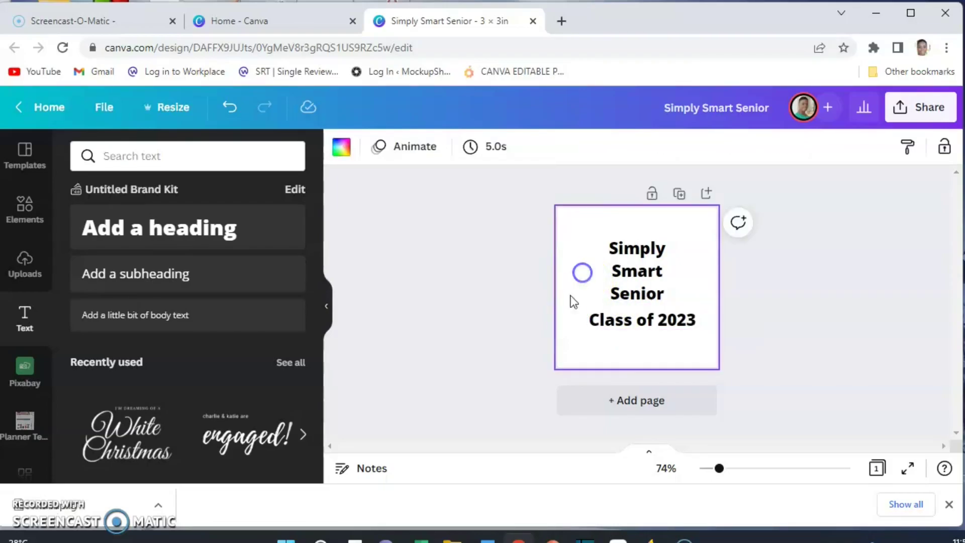
Step: Change the font of the "Class of 2023" text to Mr Dafoe
{"action": "double_click", "coordinate": [619, 322]}
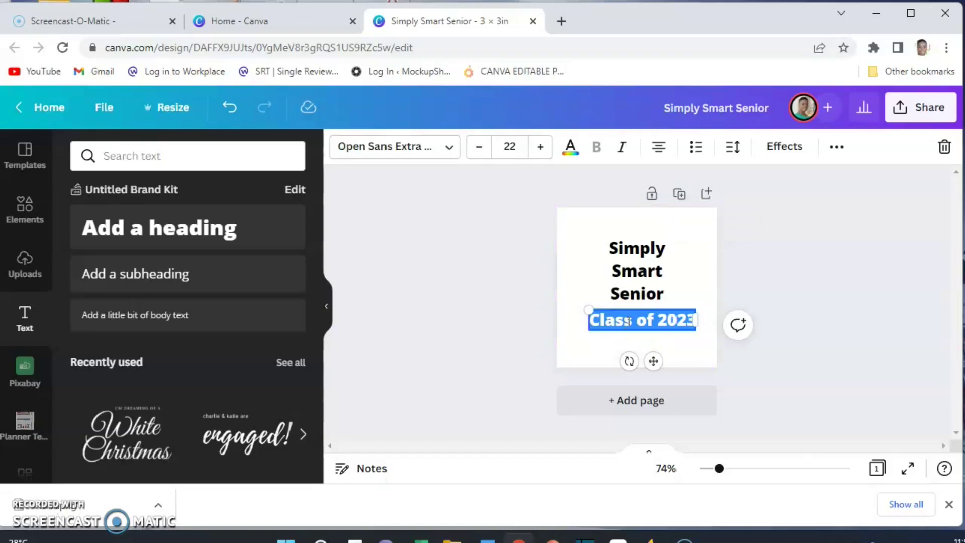
{"action": "left_click", "coordinate": [448, 148]}
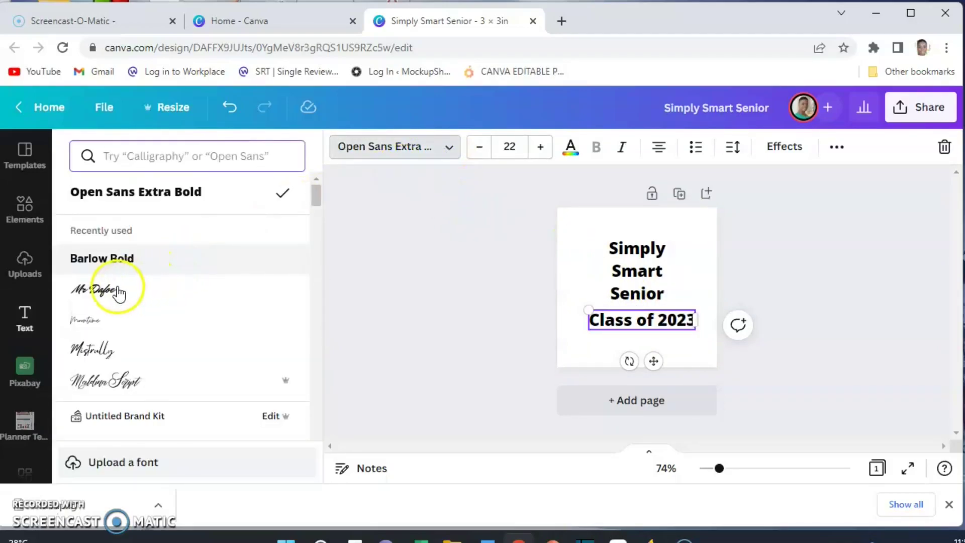
{"action": "left_click", "coordinate": [107, 290]}
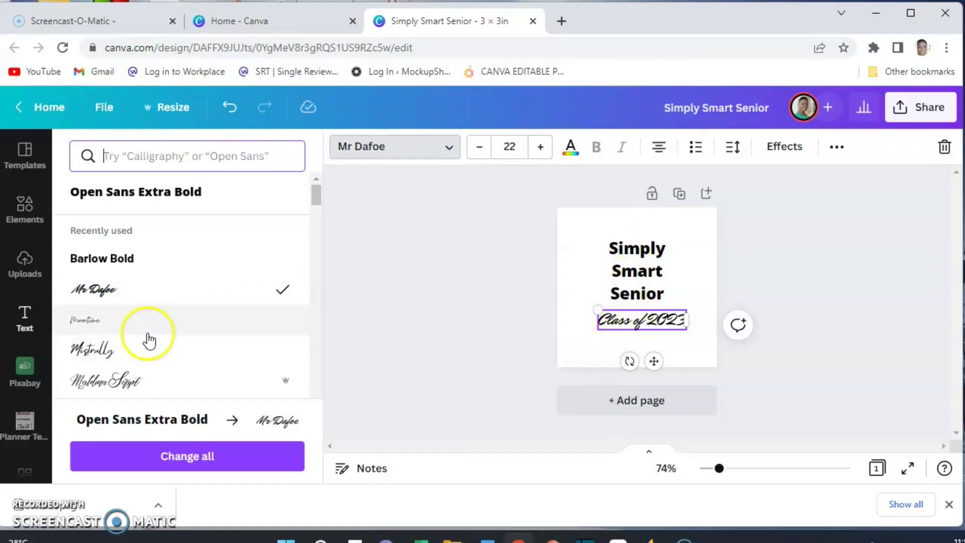
Step: Change the font of all three lines of the "Simply Smart Senior" text to Barlow Bold
{"action": "left_click", "coordinate": [614, 271]}
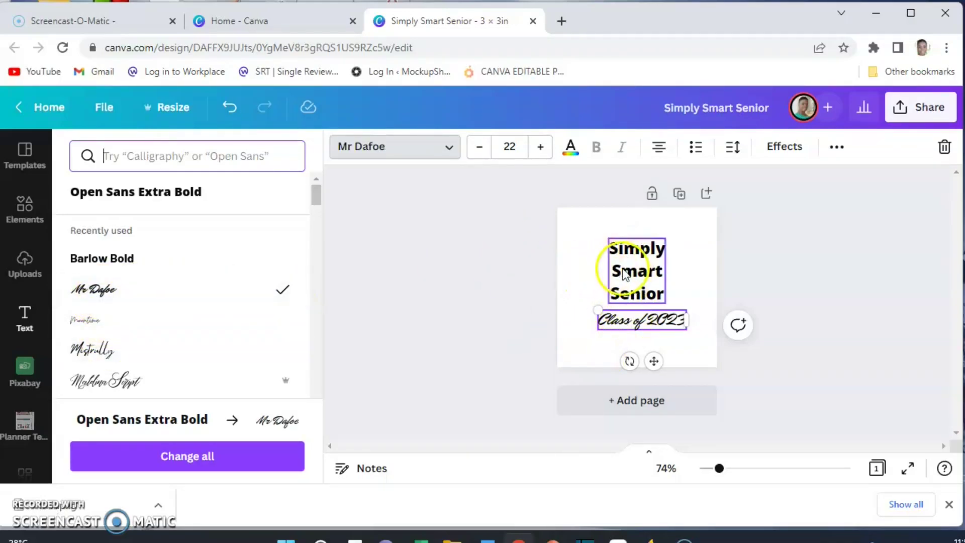
{"action": "double_click", "coordinate": [623, 271]}
{"action": "left_click", "coordinate": [621, 271]}
{"action": "left_click_drag", "start_coordinate": [609, 247], "coordinate": [663, 297]}
{"action": "left_click", "coordinate": [85, 259]}
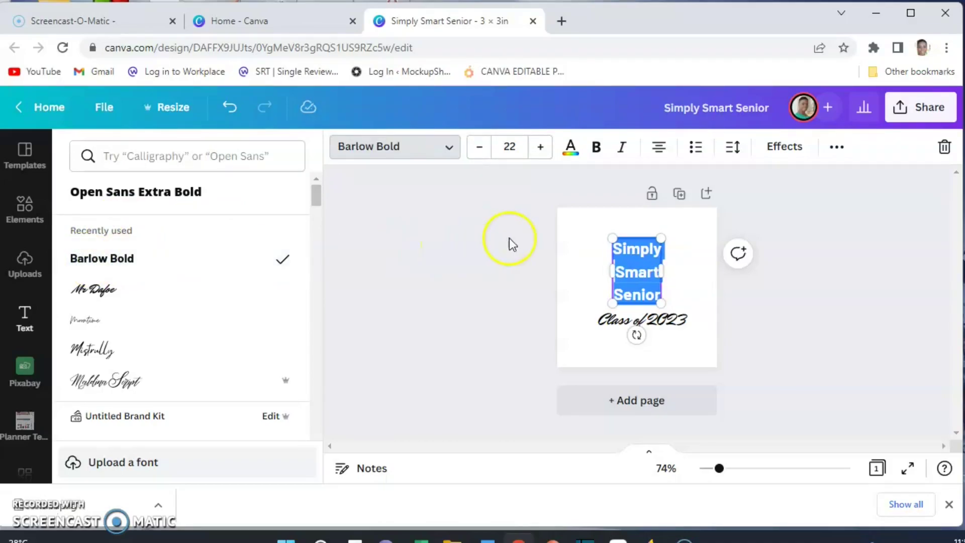
{"action": "left_click", "coordinate": [680, 271]}
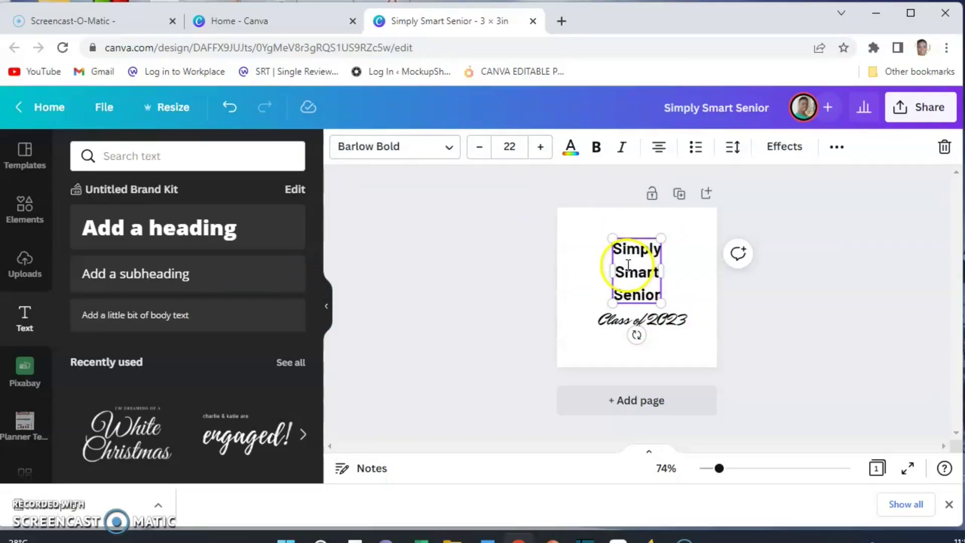
{"action": "left_click", "coordinate": [689, 302]}
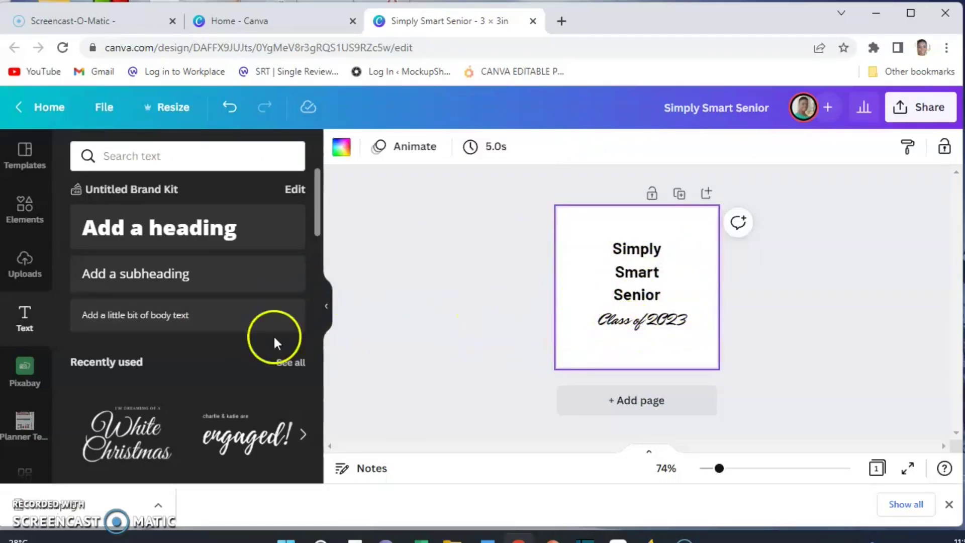
Step: Look through the ready-made font combinations for text styles that could suit the design
{"action": "scroll", "coordinate": [174, 390], "scroll_direction": "down", "scroll_amount": 3}
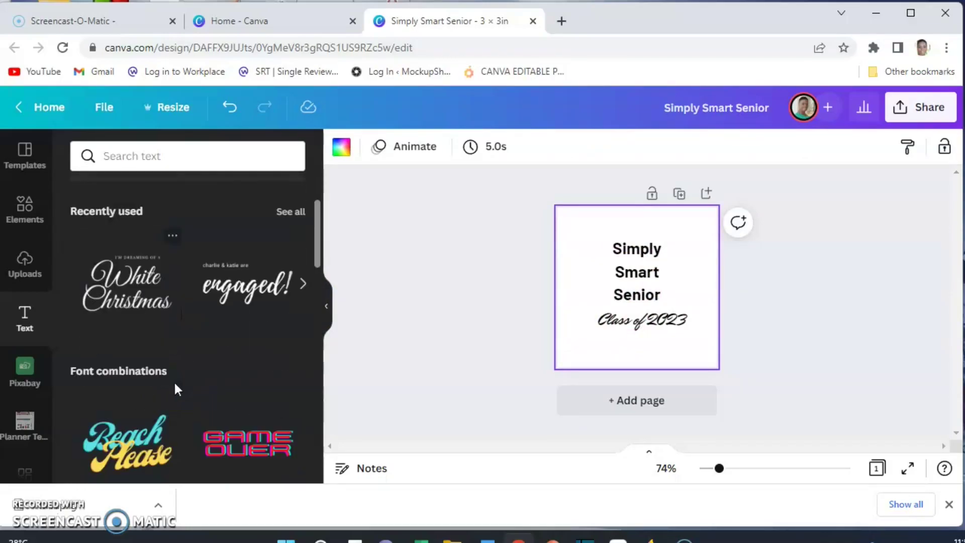
{"action": "scroll", "coordinate": [174, 381], "scroll_direction": "down", "scroll_amount": 2}
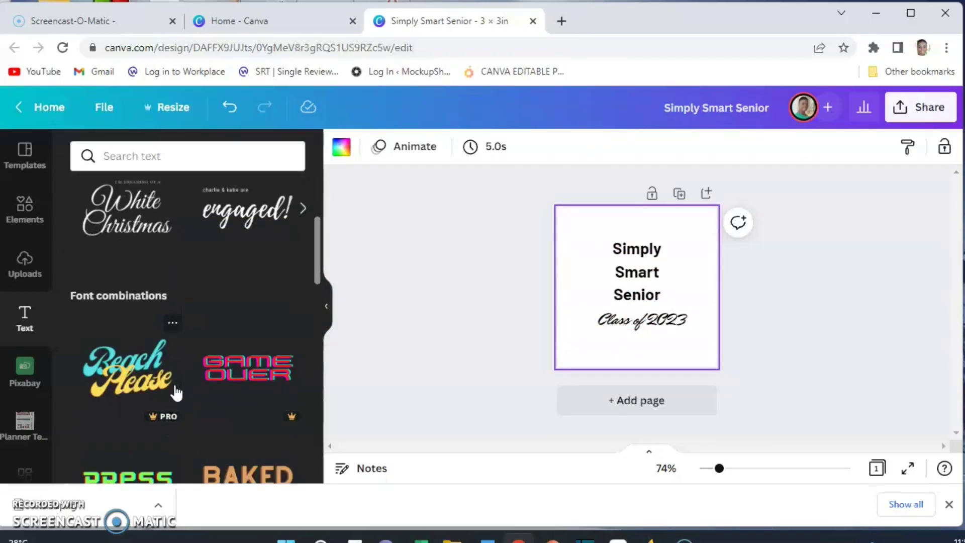
{"action": "scroll", "coordinate": [179, 394], "scroll_direction": "down", "scroll_amount": 4}
{"action": "scroll", "coordinate": [188, 396], "scroll_direction": "down", "scroll_amount": 2}
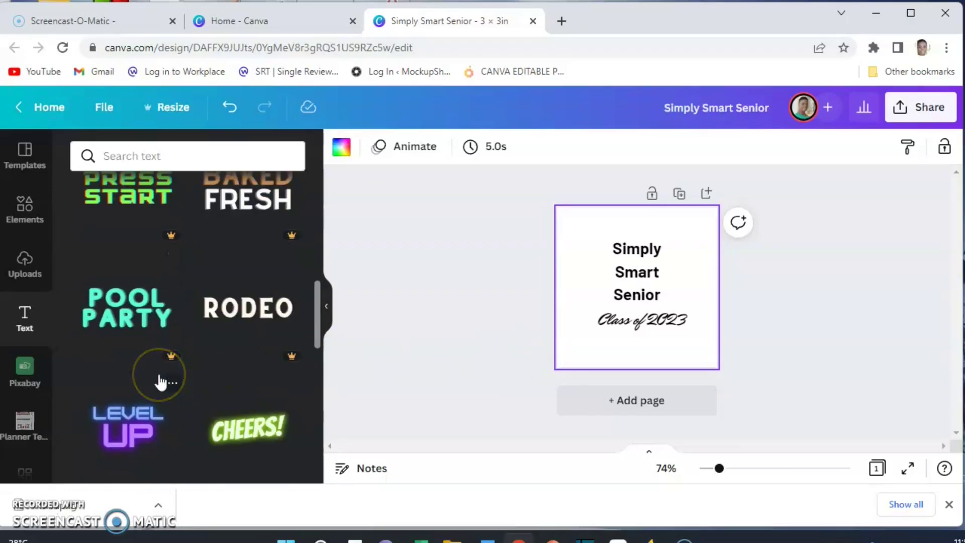
{"action": "scroll", "coordinate": [153, 349], "scroll_direction": "down", "scroll_amount": 8}
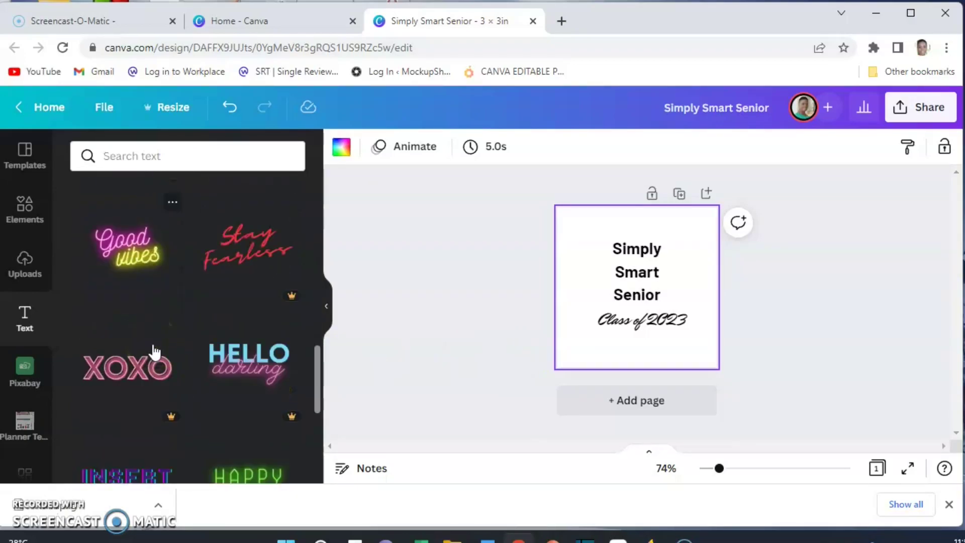
{"action": "scroll", "coordinate": [153, 351], "scroll_direction": "down", "scroll_amount": 12}
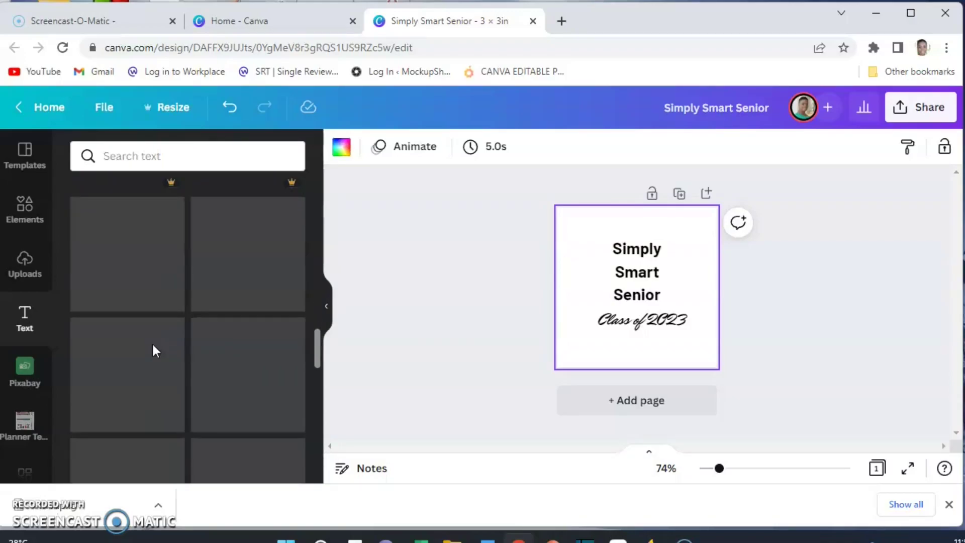
{"action": "scroll", "coordinate": [153, 362], "scroll_direction": "down", "scroll_amount": 9}
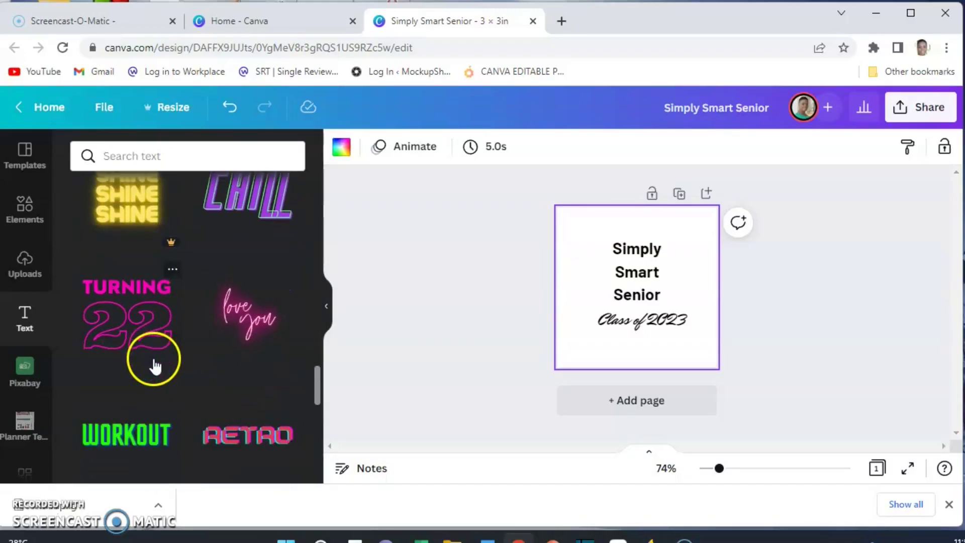
{"action": "scroll", "coordinate": [153, 357], "scroll_direction": "down", "scroll_amount": 10}
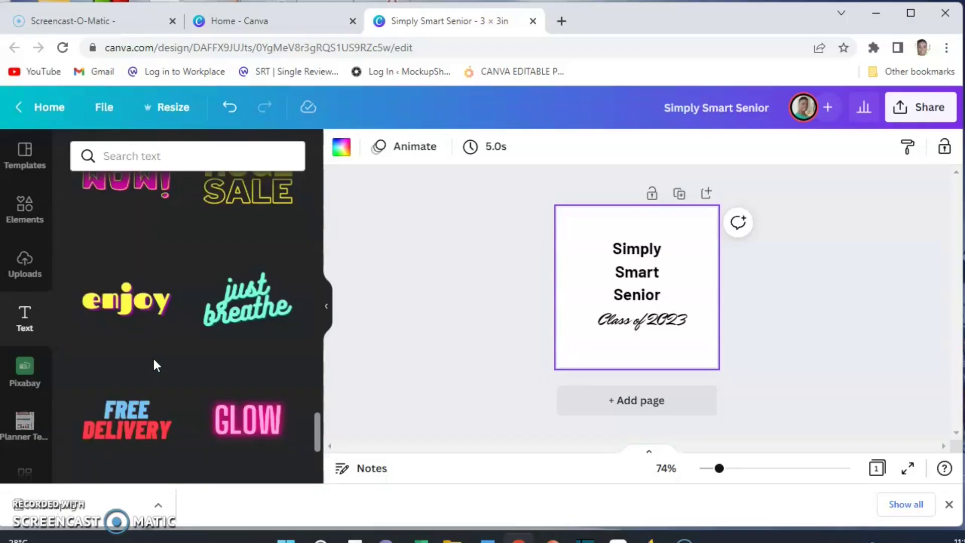
{"action": "scroll", "coordinate": [156, 366], "scroll_direction": "down", "scroll_amount": 10}
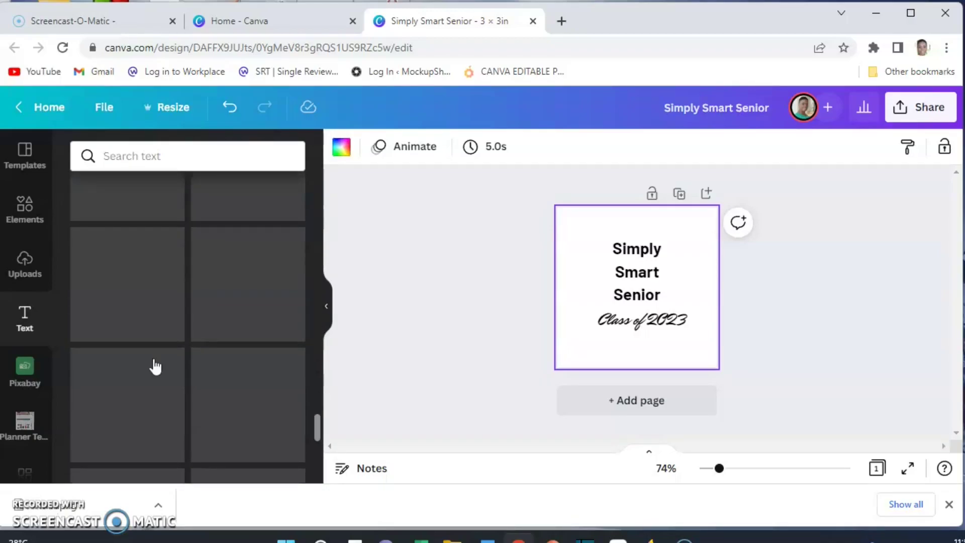
{"action": "scroll", "coordinate": [154, 361], "scroll_direction": "down", "scroll_amount": 10}
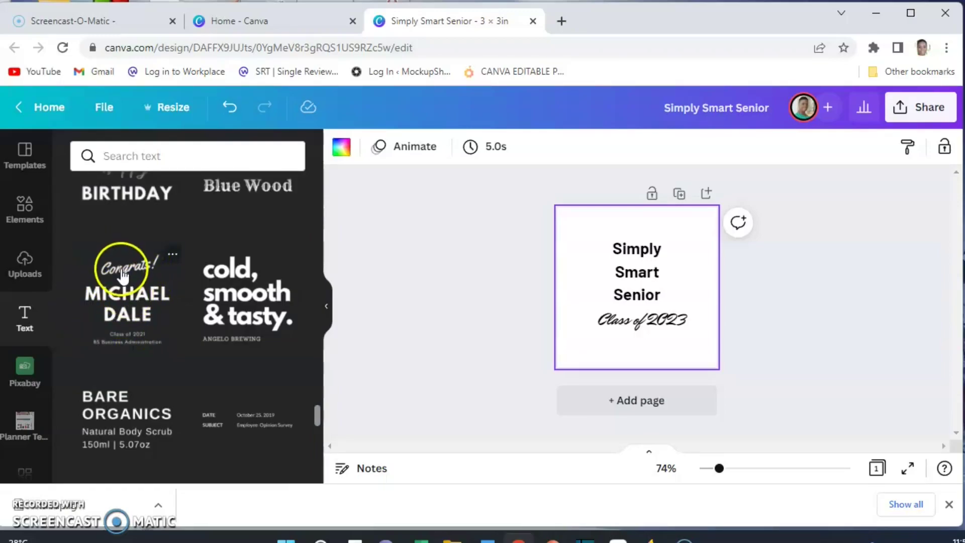
{"action": "scroll", "coordinate": [204, 397], "scroll_direction": "down", "scroll_amount": 1}
{"action": "scroll", "coordinate": [204, 397], "scroll_direction": "down", "scroll_amount": 10}
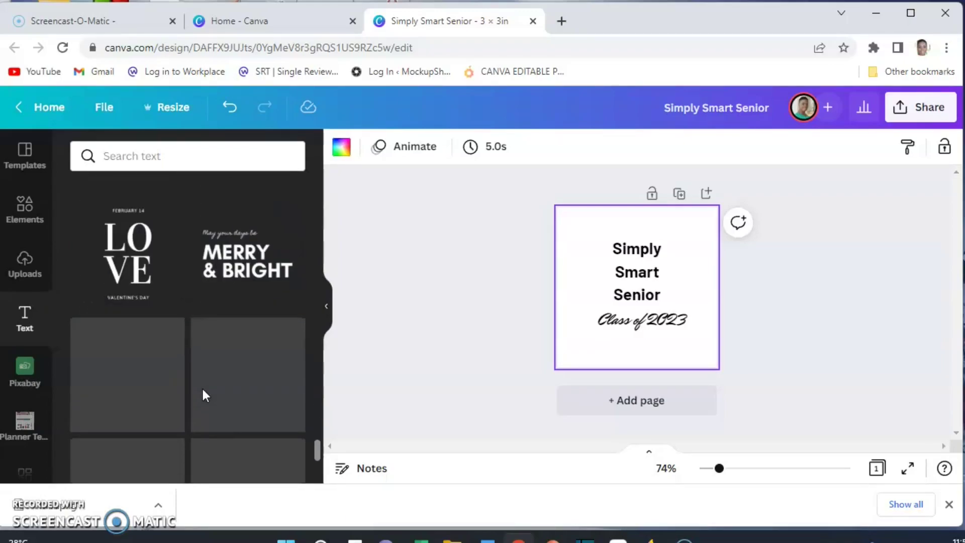
{"action": "scroll", "coordinate": [203, 396], "scroll_direction": "down", "scroll_amount": 4}
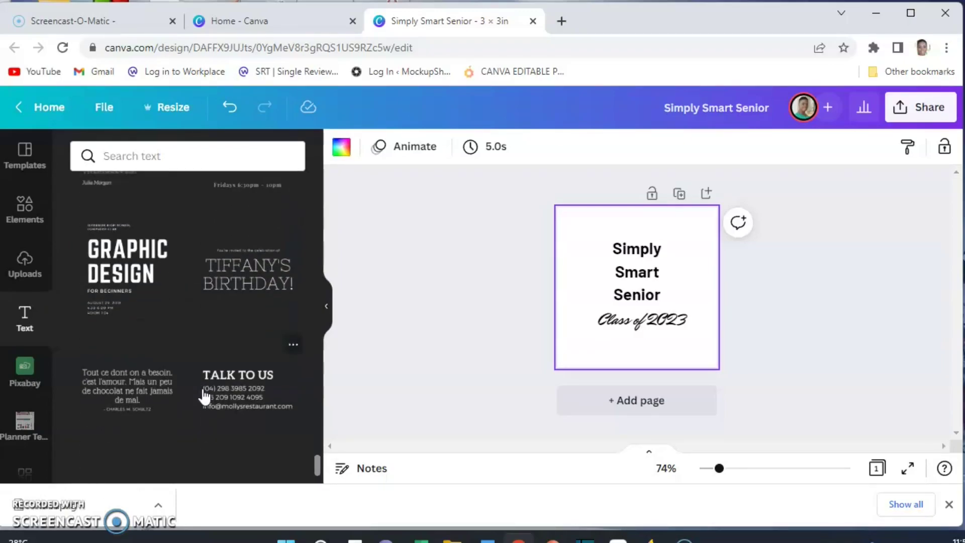
{"action": "scroll", "coordinate": [203, 397], "scroll_direction": "down", "scroll_amount": 7}
{"action": "scroll", "coordinate": [204, 397], "scroll_direction": "down", "scroll_amount": 5}
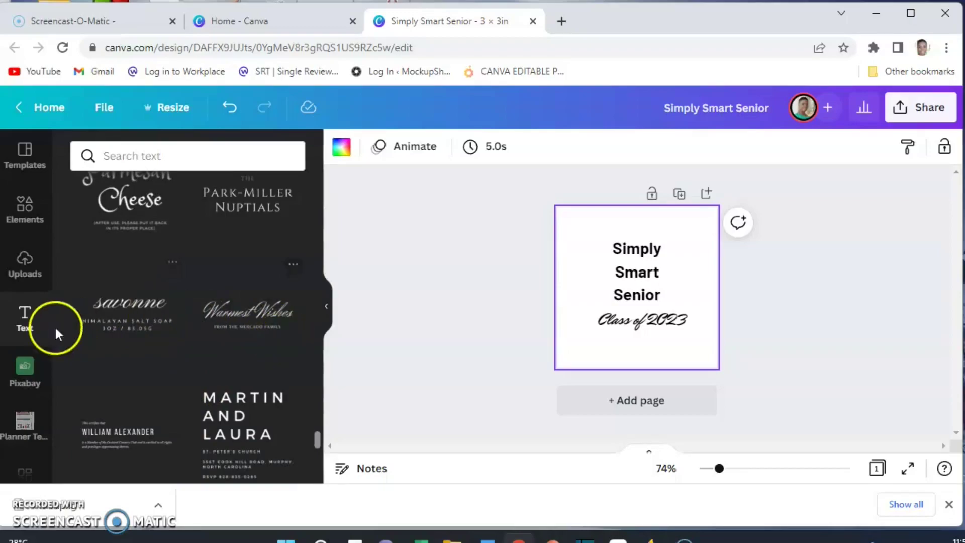
{"action": "scroll", "coordinate": [151, 397], "scroll_direction": "down", "scroll_amount": 3}
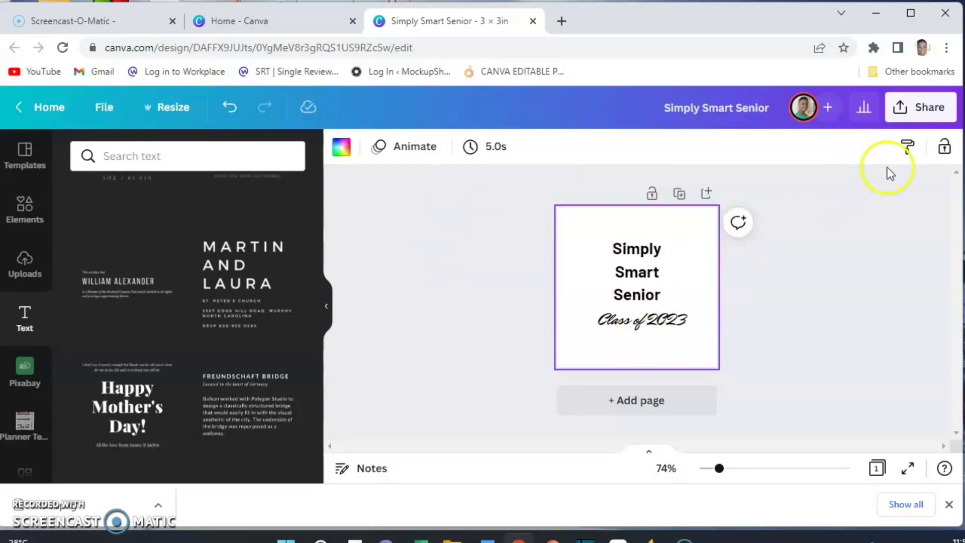
Step: Open the download settings for the "Simply Smart Senior" design and review the available file options
{"action": "left_click", "coordinate": [910, 117]}
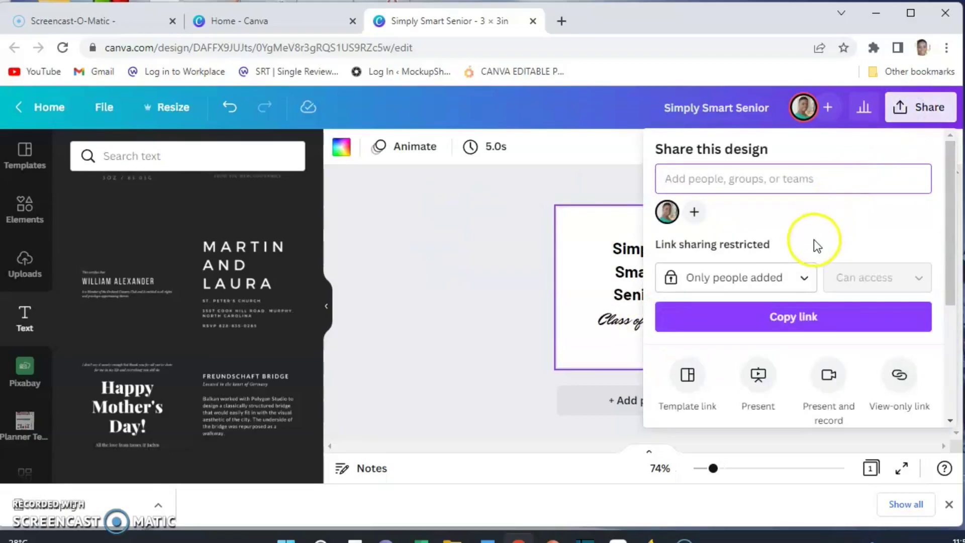
{"action": "scroll", "coordinate": [804, 256], "scroll_direction": "down", "scroll_amount": 4}
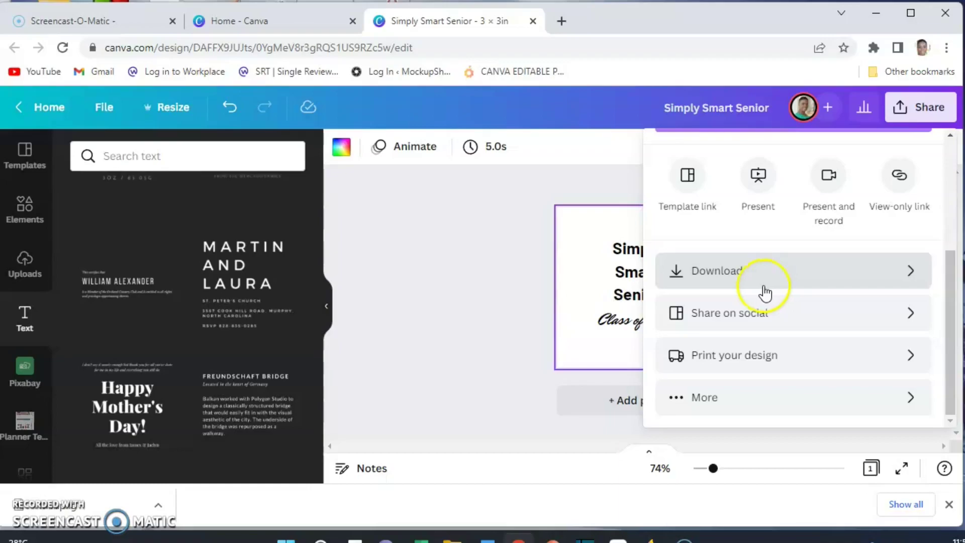
{"action": "scroll", "coordinate": [754, 287], "scroll_direction": "up", "scroll_amount": 5}
{"action": "scroll", "coordinate": [692, 287], "scroll_direction": "down", "scroll_amount": 3}
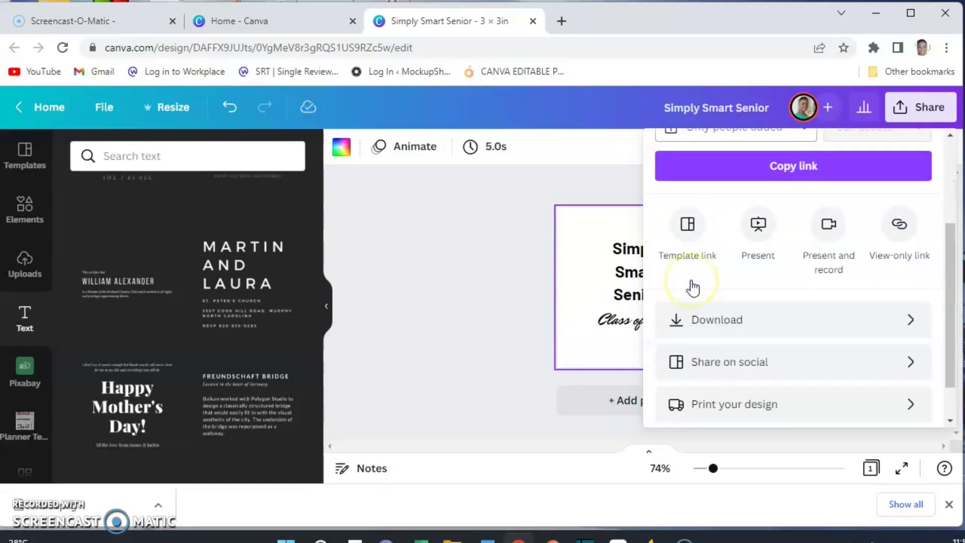
{"action": "scroll", "coordinate": [692, 287], "scroll_direction": "down", "scroll_amount": 2}
{"action": "left_click", "coordinate": [710, 273]}
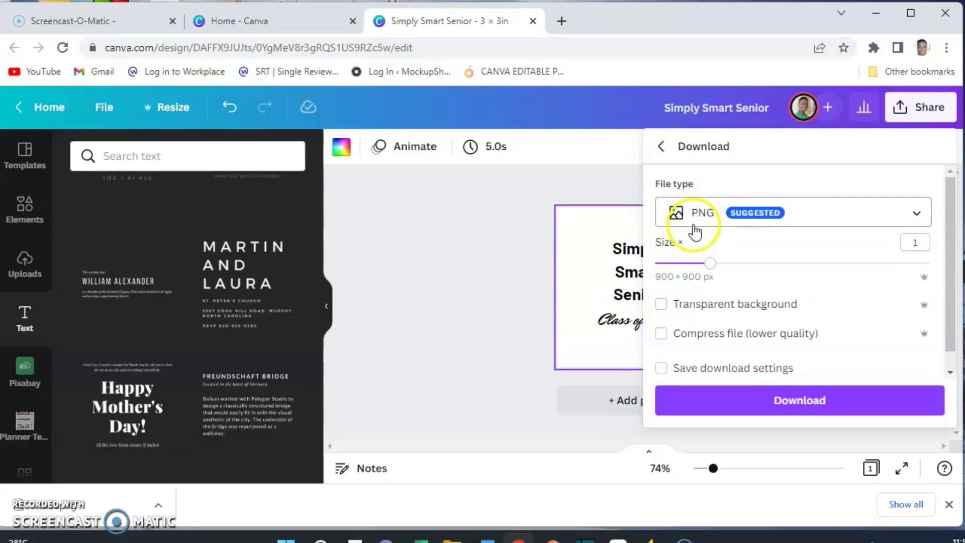
{"action": "left_click", "coordinate": [442, 312]}
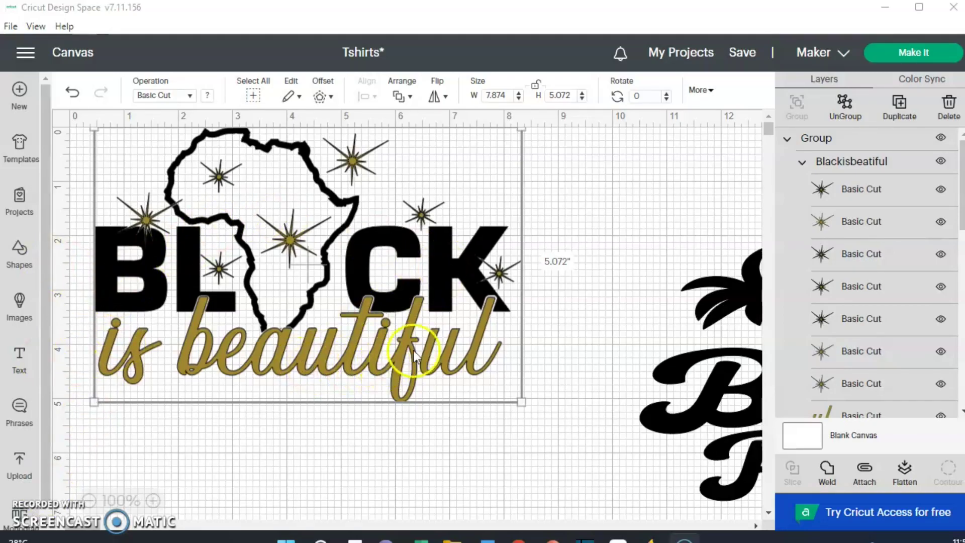
Step: Switch to Cricut Design Space and examine which star in the "Black is beautiful" design each star layer represents
{"action": "left_click", "coordinate": [861, 231]}
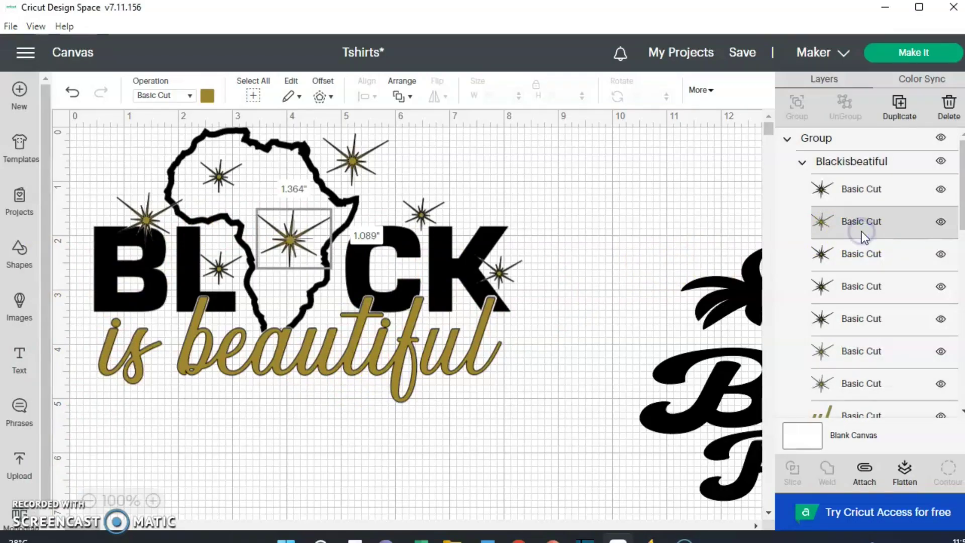
{"action": "left_click", "coordinate": [849, 195]}
{"action": "left_click", "coordinate": [849, 255]}
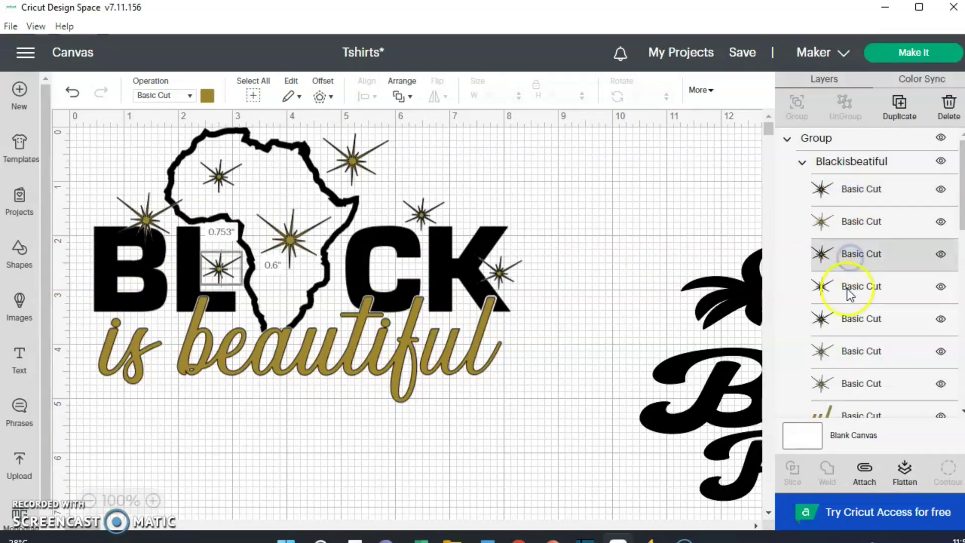
{"action": "left_click", "coordinate": [850, 290]}
{"action": "left_click", "coordinate": [850, 313]}
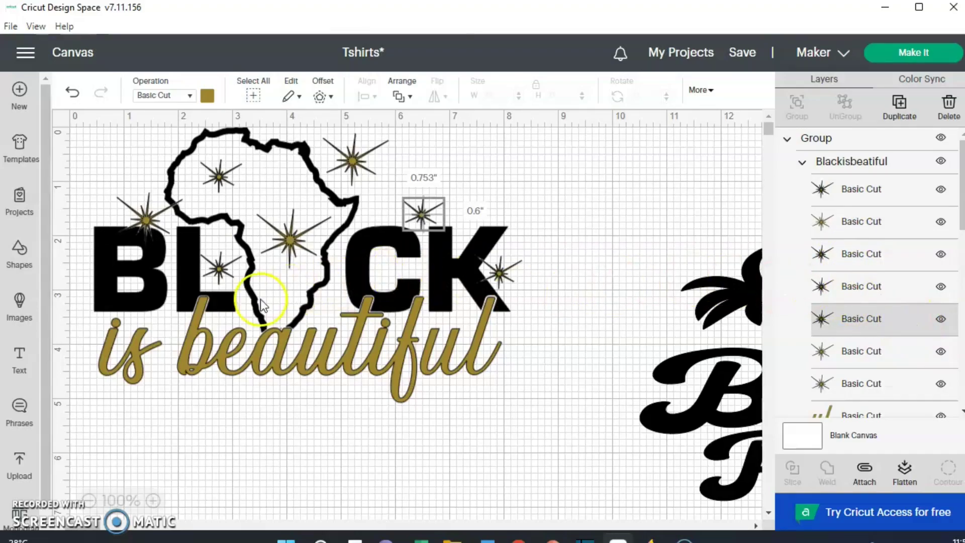
{"action": "left_click", "coordinate": [845, 188]}
{"action": "scroll", "coordinate": [882, 293], "scroll_direction": "down", "scroll_amount": 3}
{"action": "scroll", "coordinate": [883, 294], "scroll_direction": "down", "scroll_amount": 4}
{"action": "left_click", "coordinate": [872, 322]}
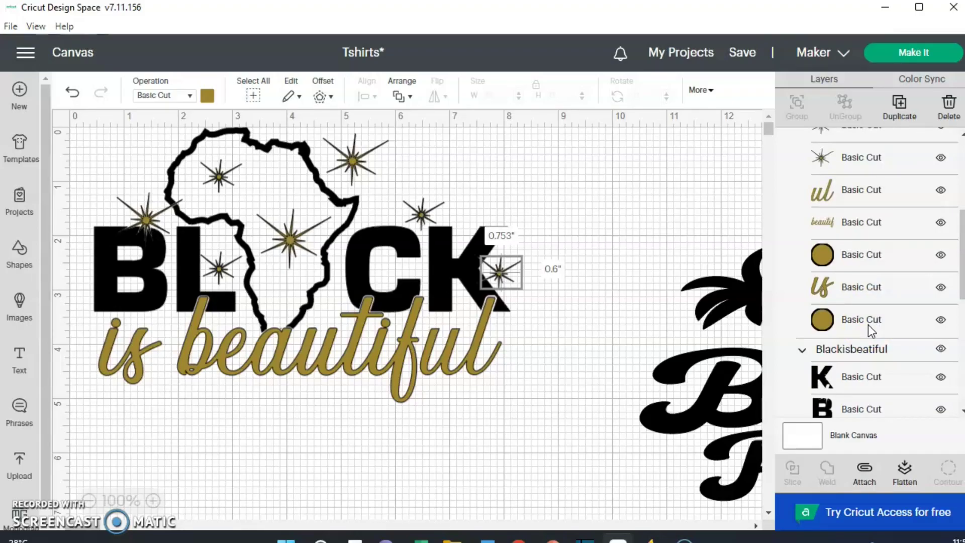
{"action": "left_click", "coordinate": [867, 325], "text": "shift"}
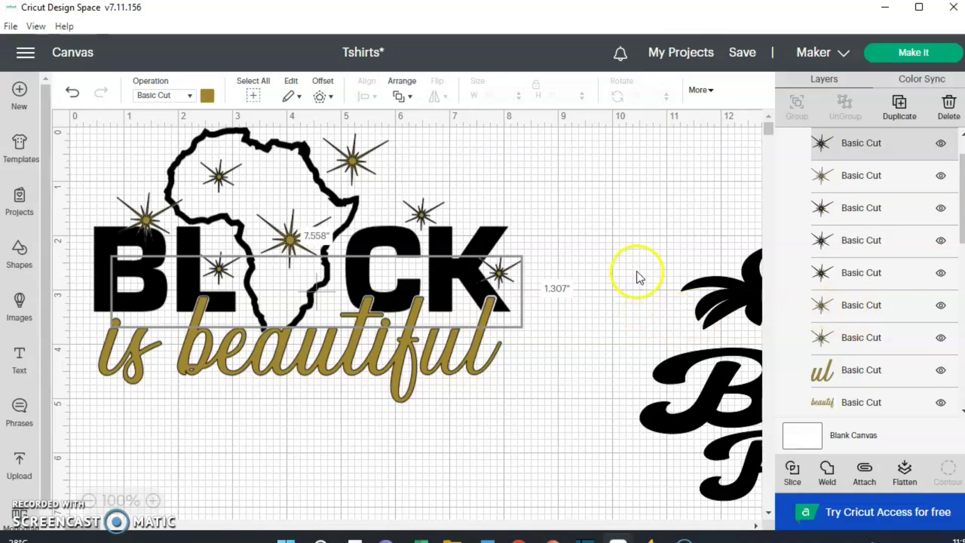
{"action": "left_click", "coordinate": [704, 239]}
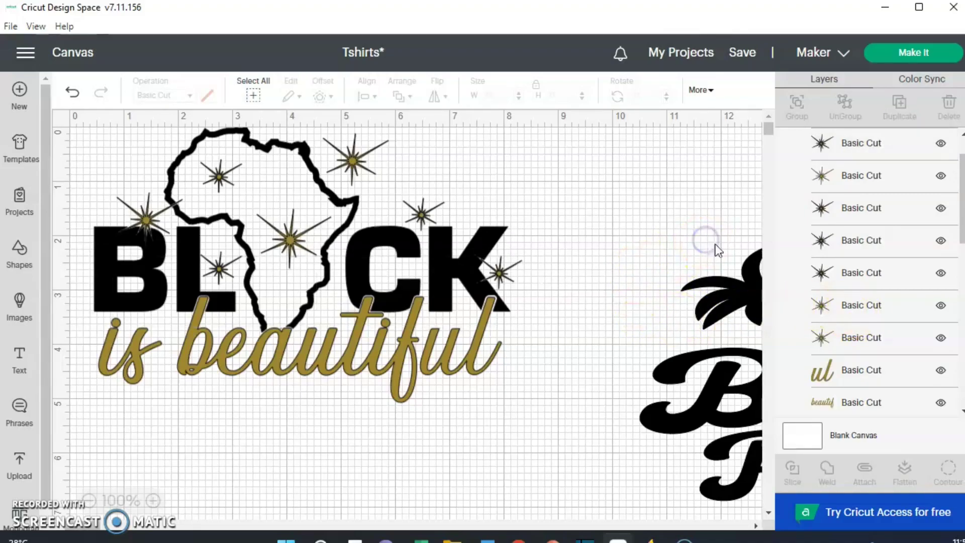
Step: Weld all gold layers of the "Black is beautiful" design together: the seven stars, the "is beautiful" lettering and the two dots
{"action": "left_click", "coordinate": [832, 190]}
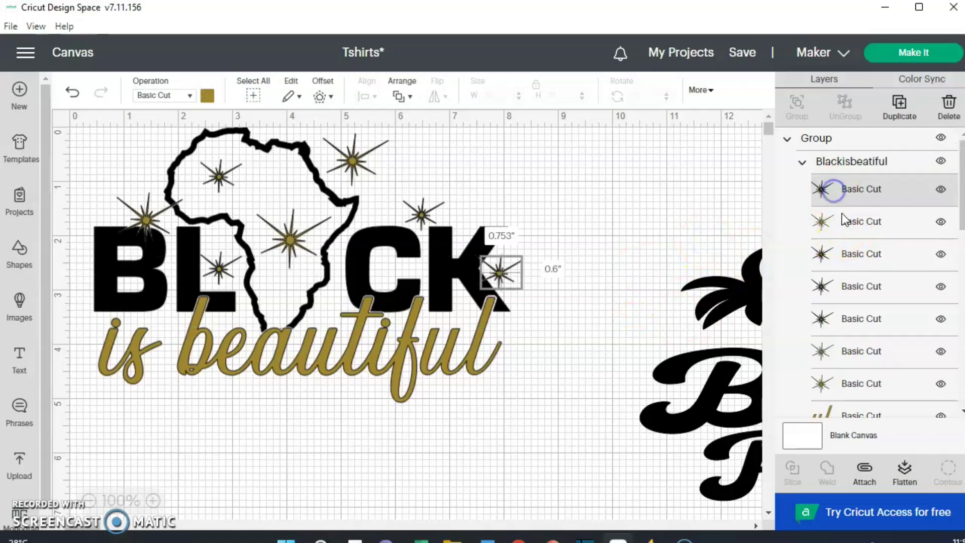
{"action": "left_click", "coordinate": [844, 224]}
{"action": "left_click", "coordinate": [837, 193]}
{"action": "left_click", "coordinate": [845, 230], "text": "shift"}
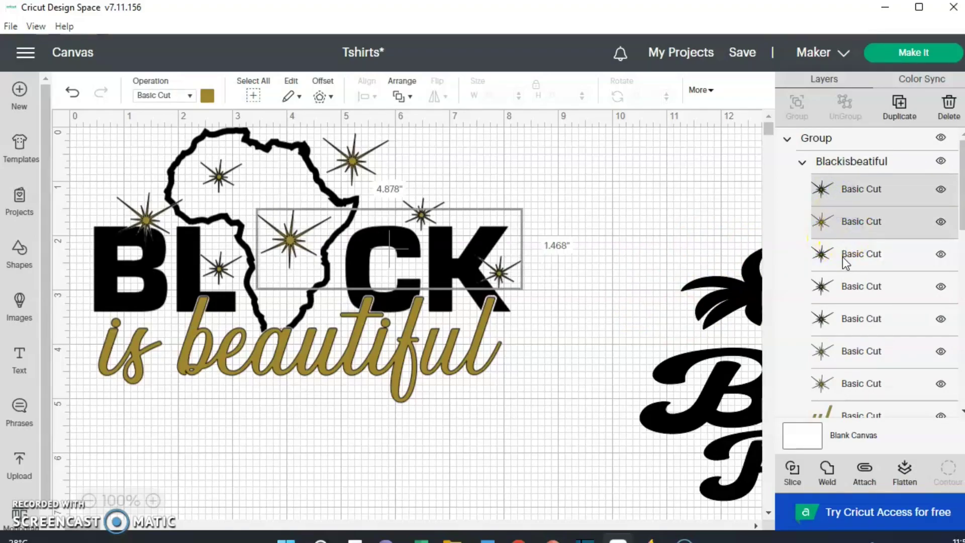
{"action": "left_click", "coordinate": [842, 257], "text": "shift"}
{"action": "left_click", "coordinate": [840, 285], "text": "shift"}
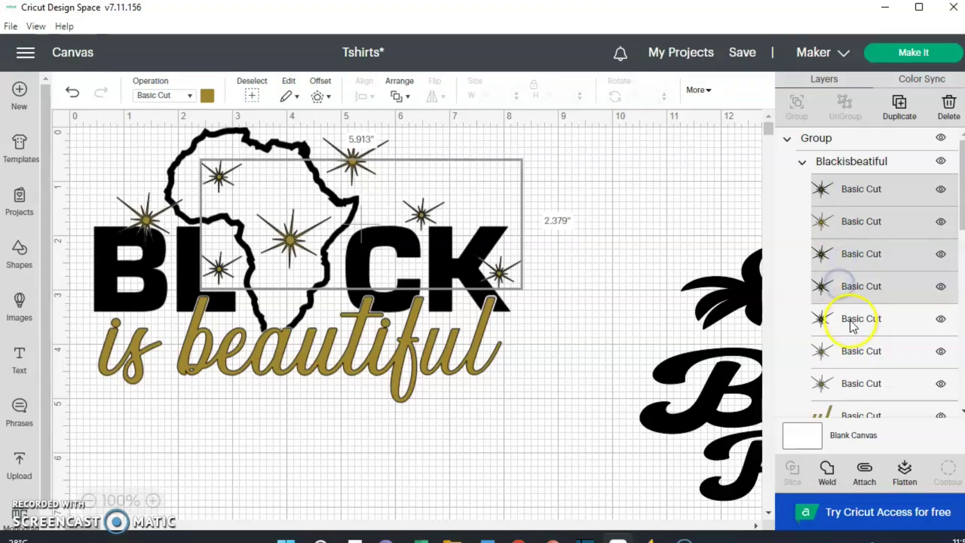
{"action": "left_click", "coordinate": [849, 319], "text": "shift"}
{"action": "left_click", "coordinate": [856, 351], "text": "shift"}
{"action": "left_click", "coordinate": [855, 383], "text": "shift"}
{"action": "scroll", "coordinate": [854, 322], "scroll_direction": "down", "scroll_amount": 3}
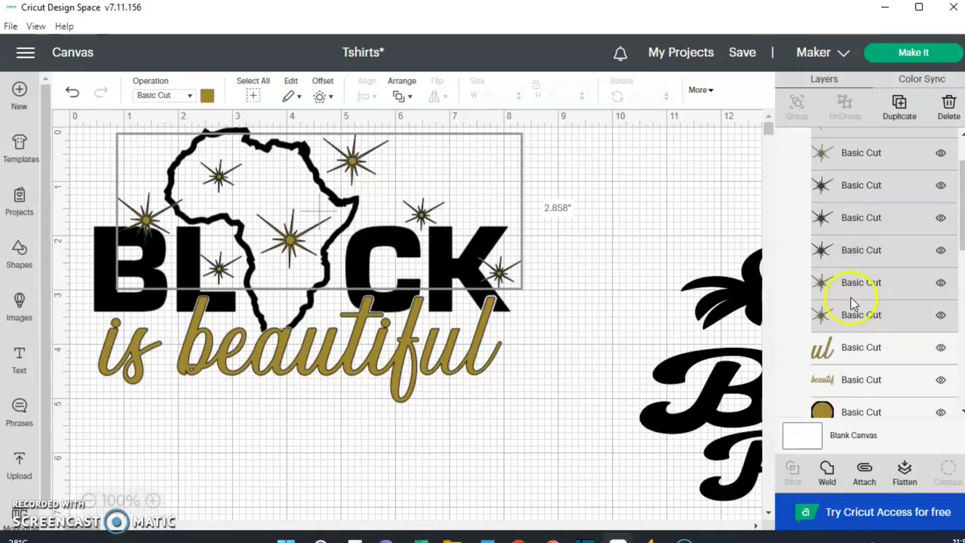
{"action": "left_click", "coordinate": [857, 357], "text": "shift"}
{"action": "left_click", "coordinate": [858, 387], "text": "shift"}
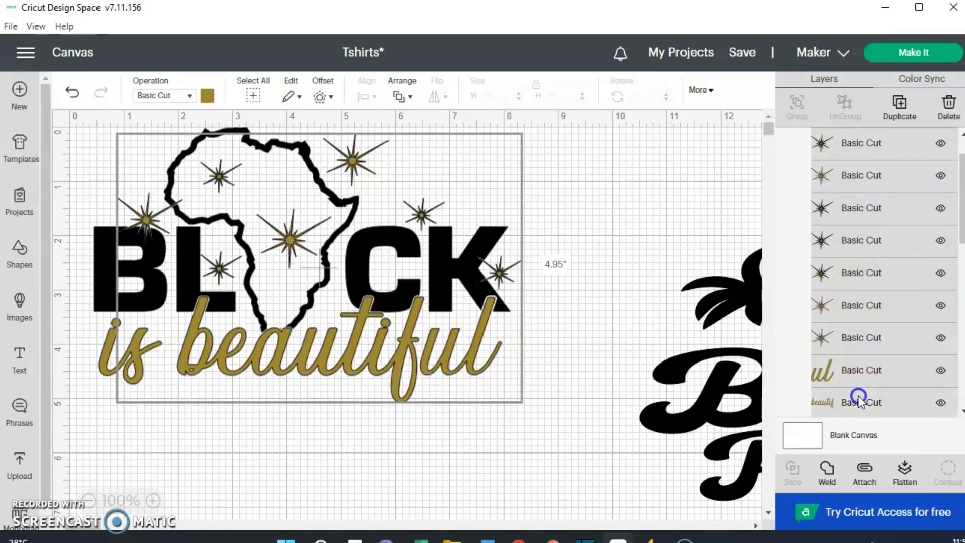
{"action": "scroll", "coordinate": [849, 309], "scroll_direction": "down", "scroll_amount": 3}
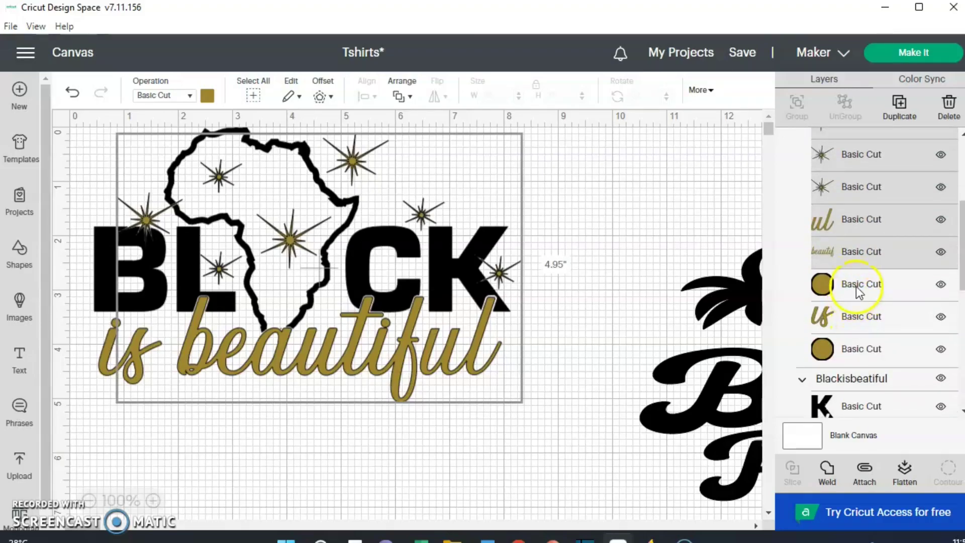
{"action": "left_click", "coordinate": [856, 286], "text": "shift"}
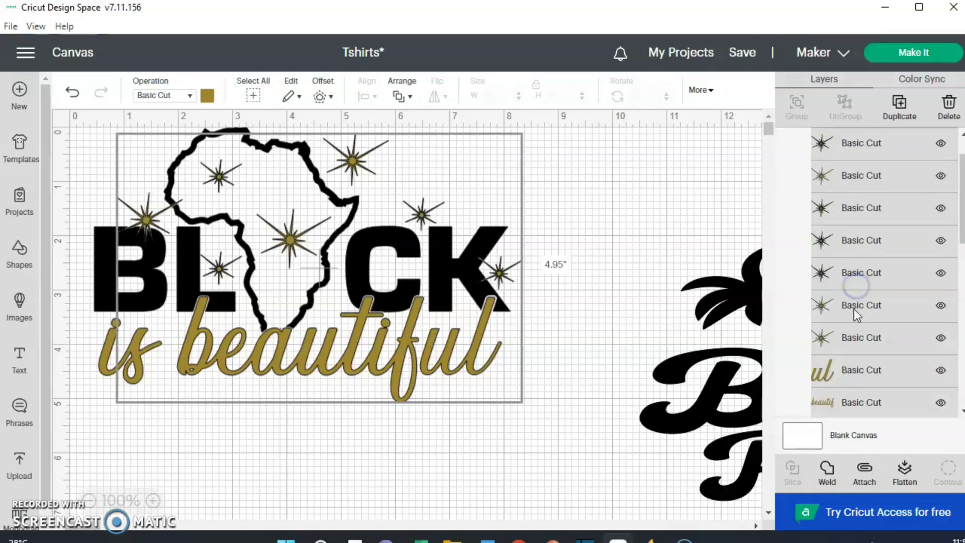
{"action": "left_click", "coordinate": [857, 335], "text": "shift"}
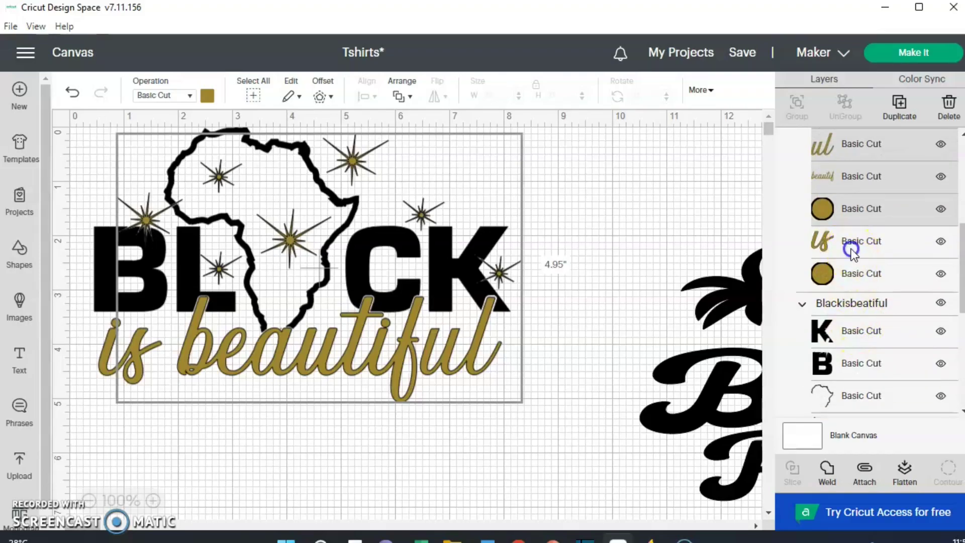
{"action": "scroll", "coordinate": [854, 279], "scroll_direction": "up", "scroll_amount": 4}
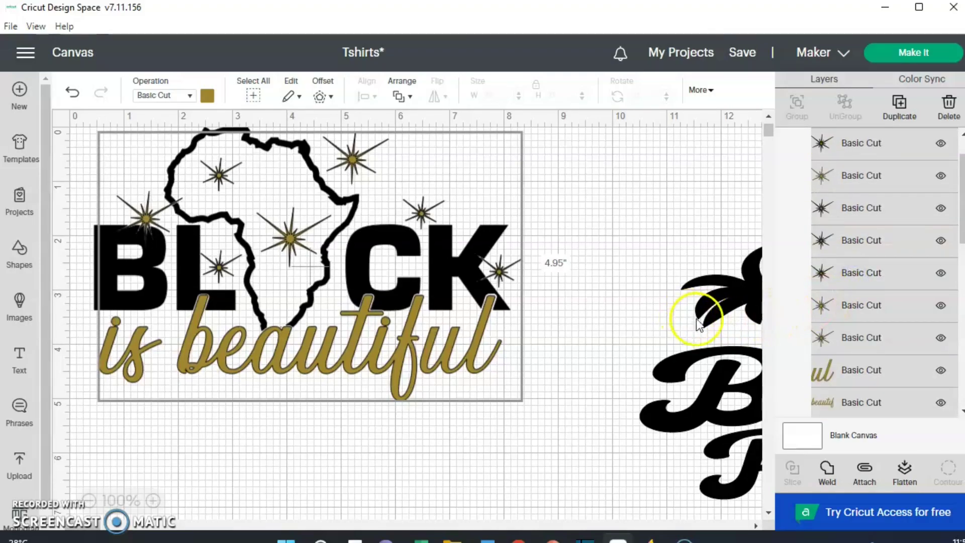
{"action": "scroll", "coordinate": [688, 318], "scroll_direction": "down", "scroll_amount": 3}
{"action": "scroll", "coordinate": [891, 317], "scroll_direction": "down", "scroll_amount": 3}
{"action": "left_click", "coordinate": [891, 317]}
{"action": "scroll", "coordinate": [892, 317], "scroll_direction": "down", "scroll_amount": 6}
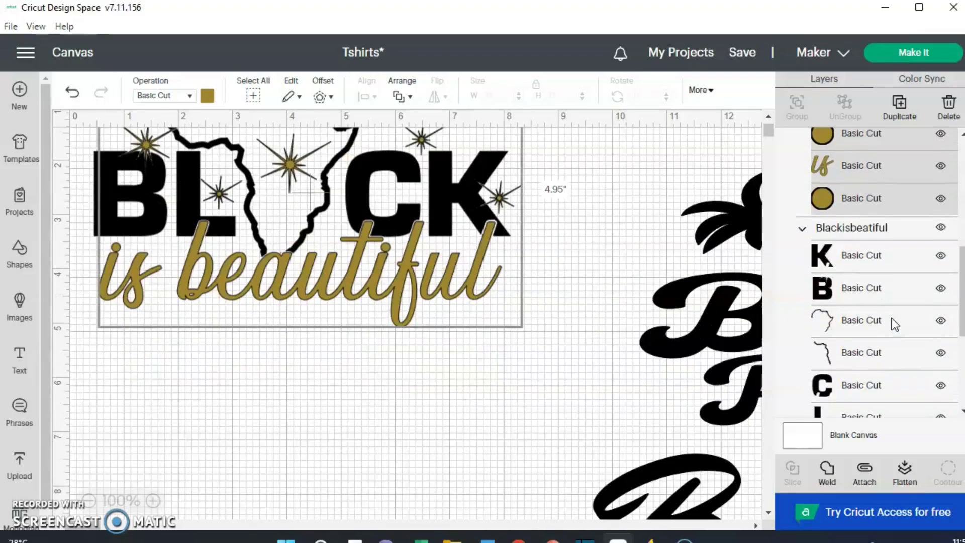
{"action": "scroll", "coordinate": [854, 327], "scroll_direction": "up", "scroll_amount": 4}
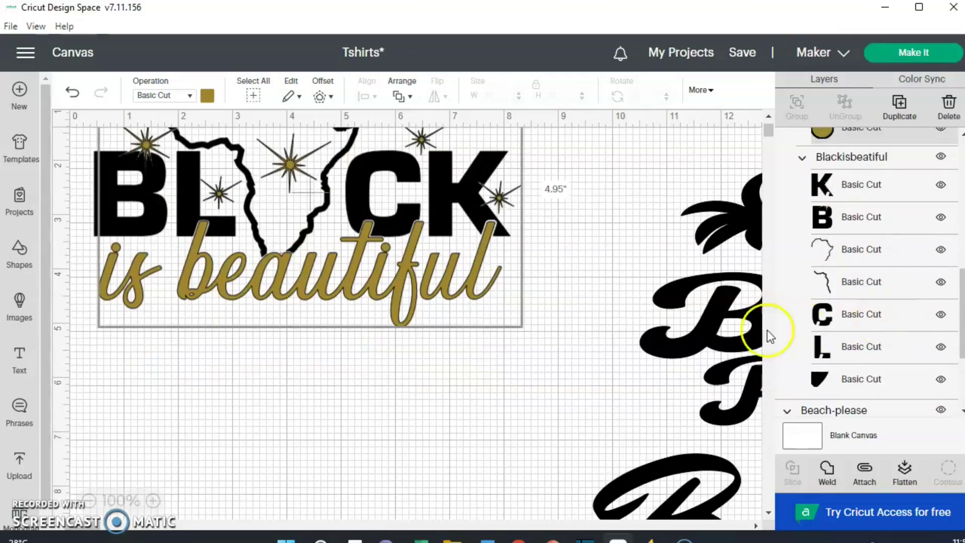
{"action": "scroll", "coordinate": [563, 349], "scroll_direction": "up", "scroll_amount": 3}
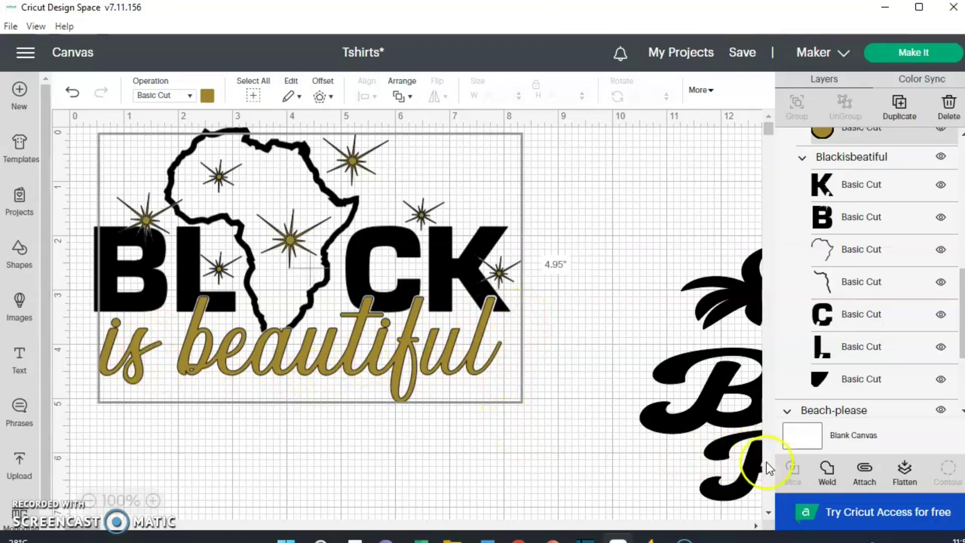
{"action": "left_click", "coordinate": [826, 472]}
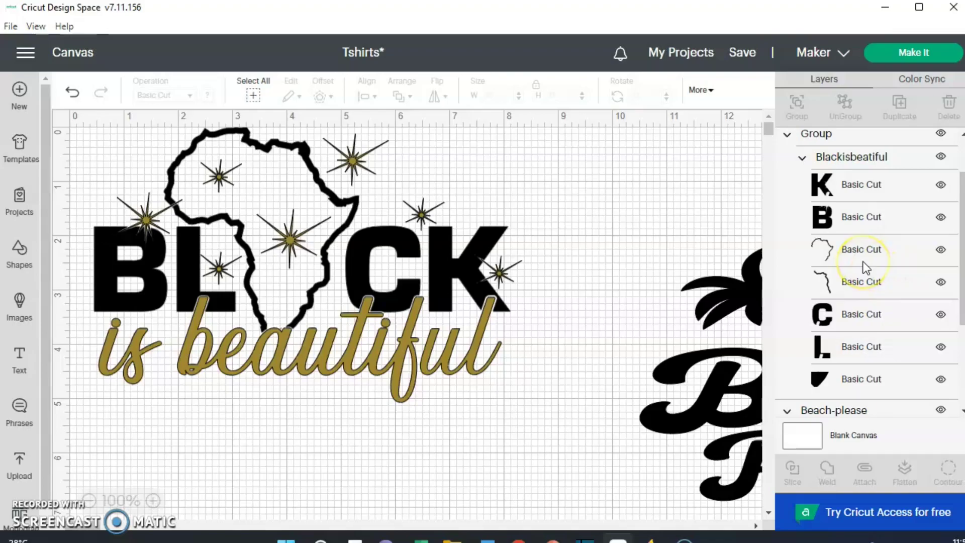
Step: Weld all black layers of the "Black is beautiful" design together: the BLACK letters and the Africa outline pieces
{"action": "left_click", "coordinate": [851, 185]}
{"action": "left_click", "coordinate": [846, 221], "text": "shift"}
{"action": "left_click", "coordinate": [845, 248], "text": "shift"}
{"action": "left_click", "coordinate": [849, 281], "text": "shift"}
{"action": "left_click", "coordinate": [852, 314], "text": "shift"}
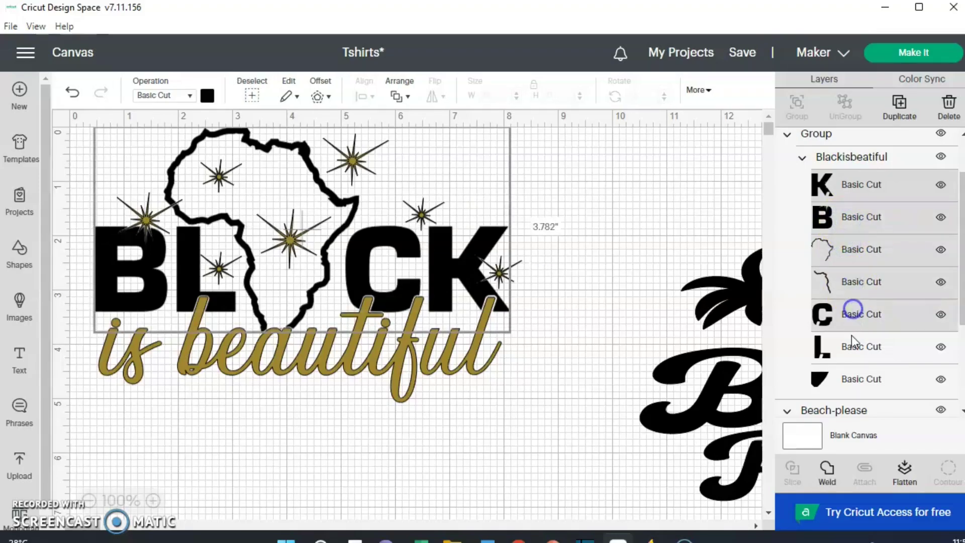
{"action": "left_click", "coordinate": [851, 347], "text": "shift"}
{"action": "left_click", "coordinate": [852, 379], "text": "shift"}
{"action": "scroll", "coordinate": [858, 322], "scroll_direction": "down", "scroll_amount": 2}
{"action": "scroll", "coordinate": [858, 322], "scroll_direction": "down", "scroll_amount": 3}
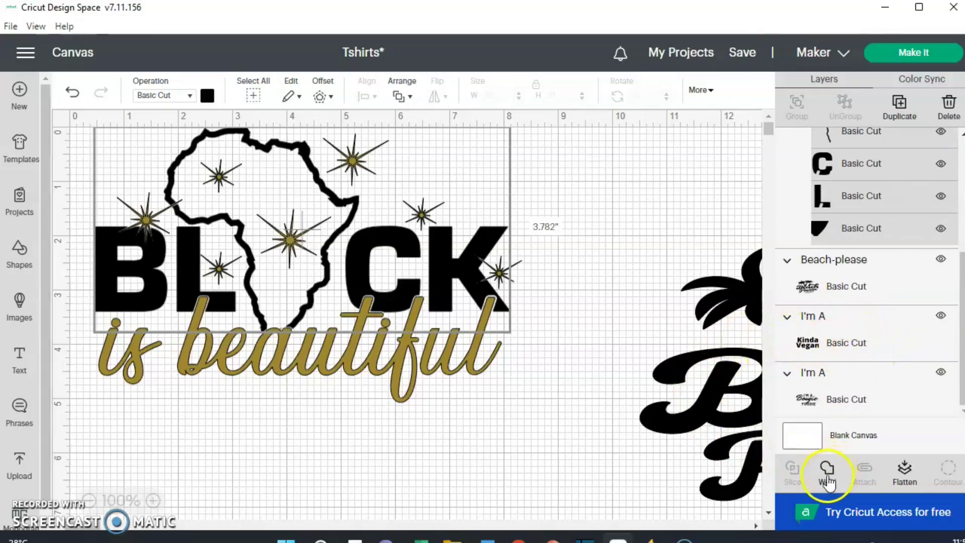
{"action": "left_click", "coordinate": [626, 397]}
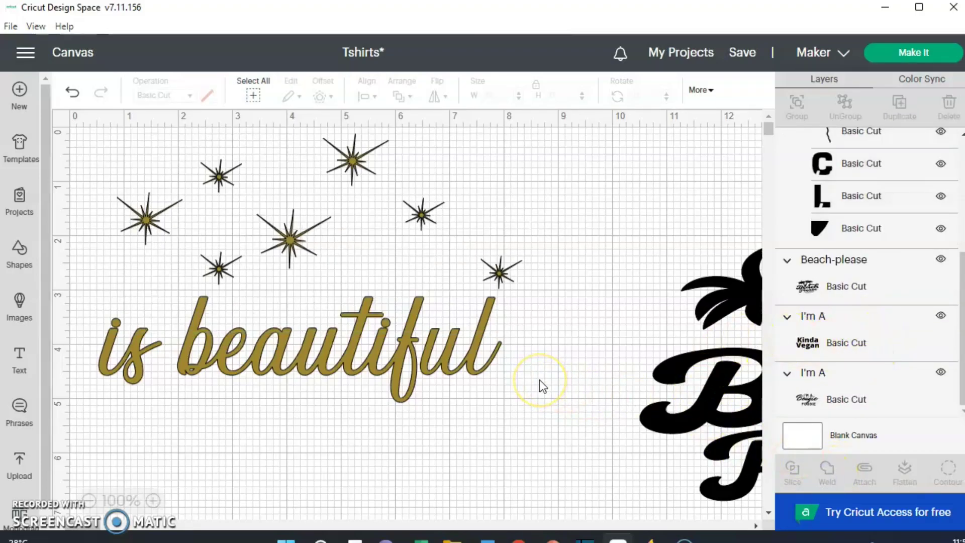
Step: Move the welded black piece and the welded gold piece separately on the canvas to check that each behaves as one object
{"action": "left_click_drag", "start_coordinate": [326, 291], "coordinate": [289, 233]}
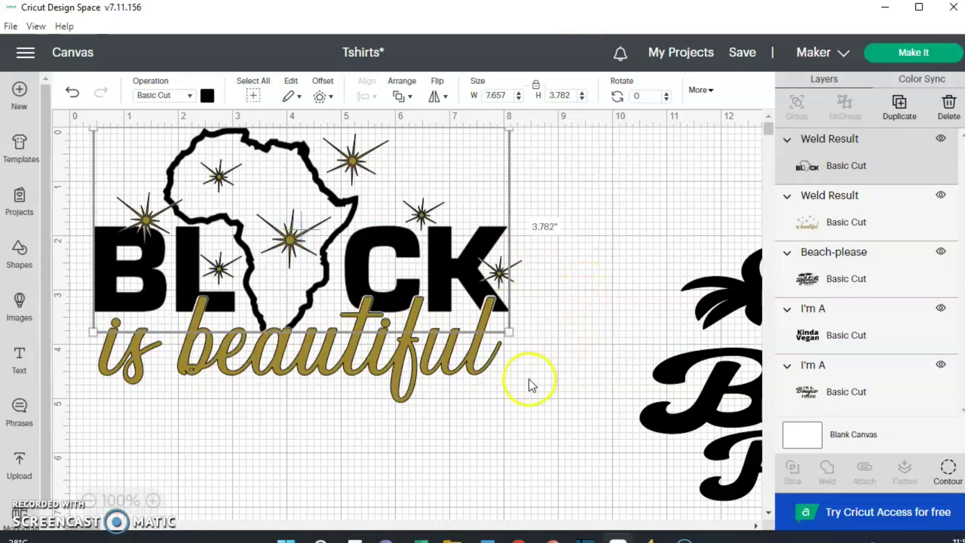
{"action": "mouse_move", "coordinate": [381, 356]}
{"action": "left_mouse_down"}
{"action": "mouse_move", "coordinate": [420, 394]}
{"action": "mouse_move", "coordinate": [390, 397]}
{"action": "mouse_move", "coordinate": [345, 330]}
{"action": "mouse_move", "coordinate": [372, 361]}
{"action": "left_mouse_up"}
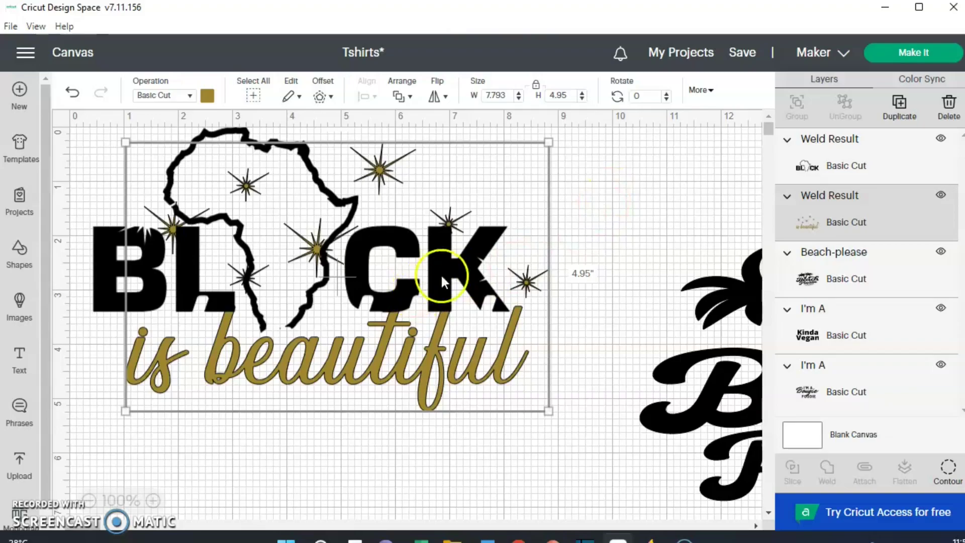
Step: Delete the black fill inside the letter A of "BEGAN" in the "Quit talking began doing" design
{"action": "scroll", "coordinate": [454, 291], "scroll_direction": "down", "scroll_amount": 5}
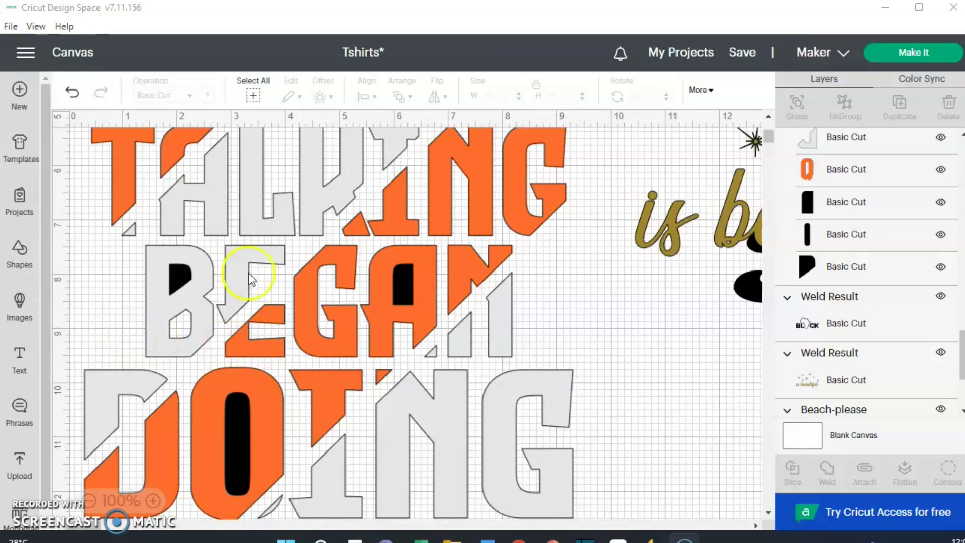
{"action": "scroll", "coordinate": [270, 345], "scroll_direction": "up", "scroll_amount": 3}
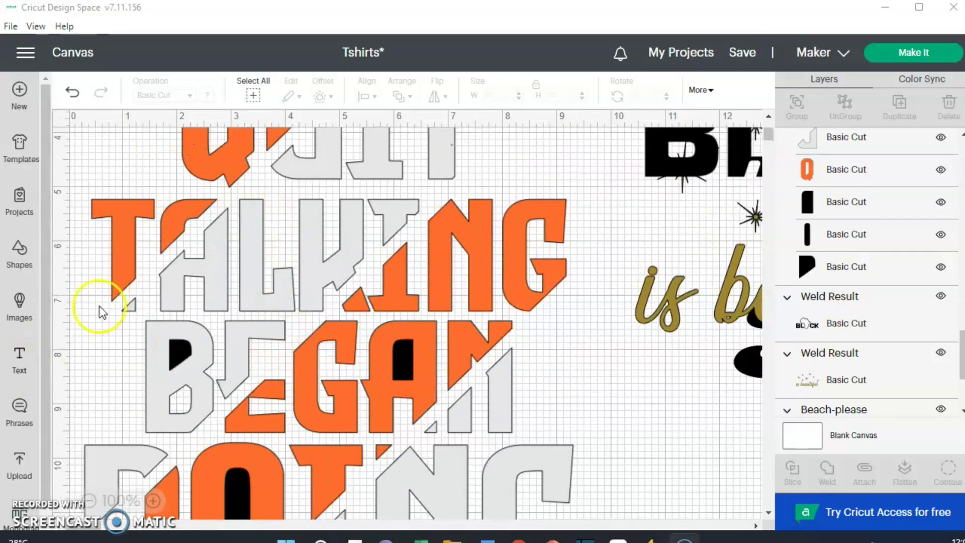
{"action": "scroll", "coordinate": [307, 338], "scroll_direction": "up", "scroll_amount": 2}
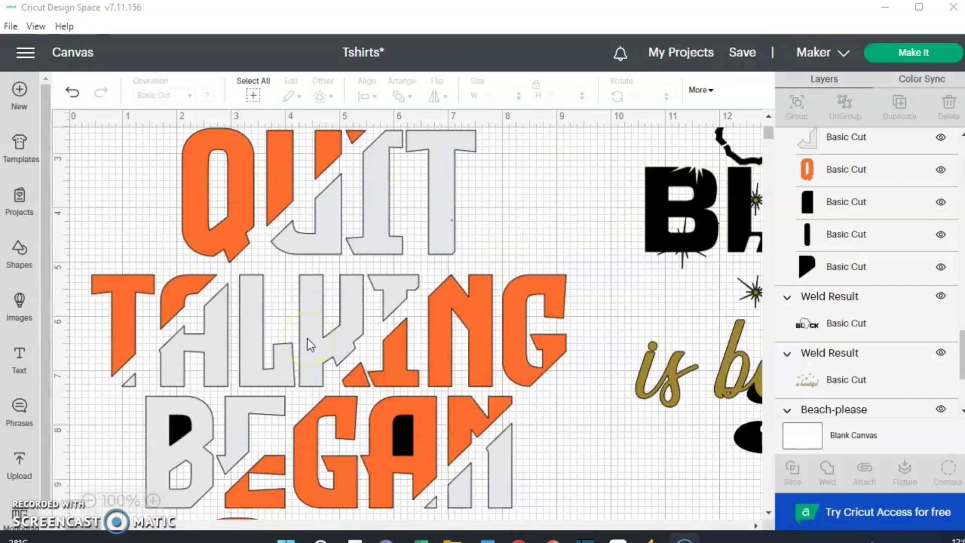
{"action": "scroll", "coordinate": [306, 339], "scroll_direction": "down", "scroll_amount": 2}
{"action": "scroll", "coordinate": [306, 338], "scroll_direction": "down", "scroll_amount": 3}
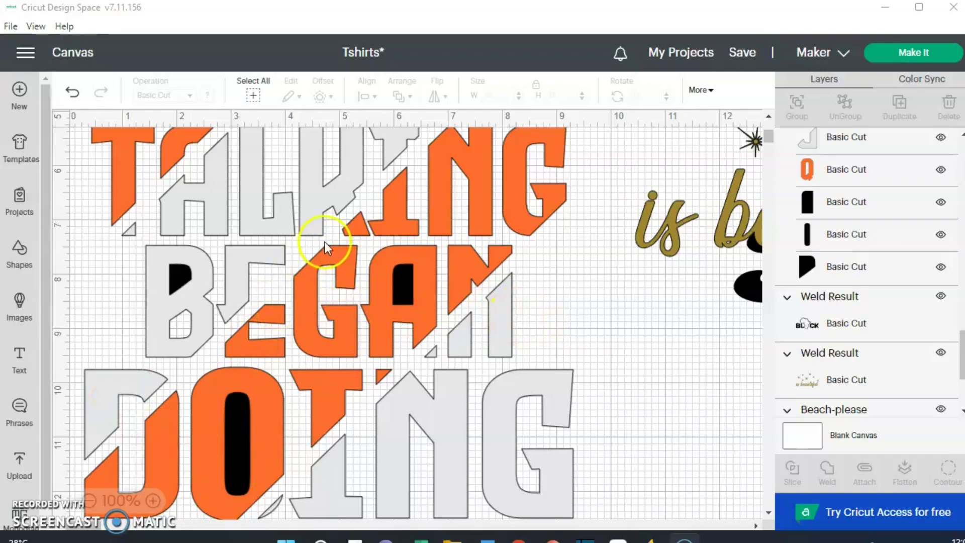
{"action": "left_click", "coordinate": [865, 202]}
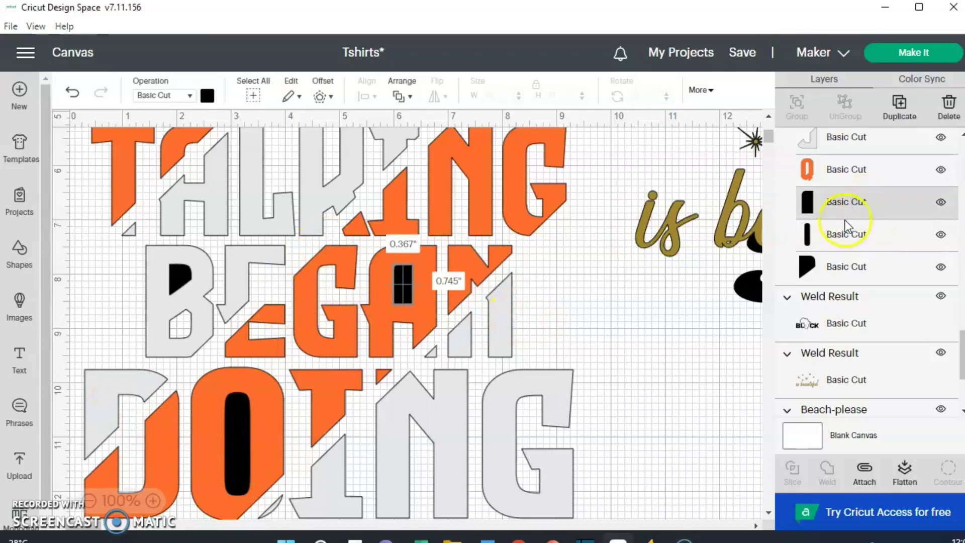
{"action": "left_click", "coordinate": [948, 121]}
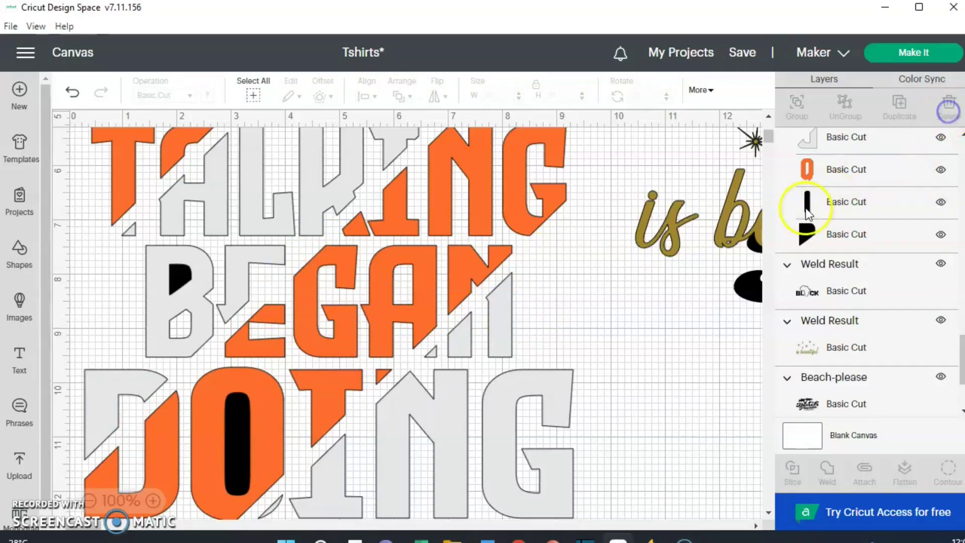
Step: Delete the black fills inside the O of "DOING" and the B of "BEGAN" in the "Quit talking began doing" design
{"action": "left_click", "coordinate": [833, 201]}
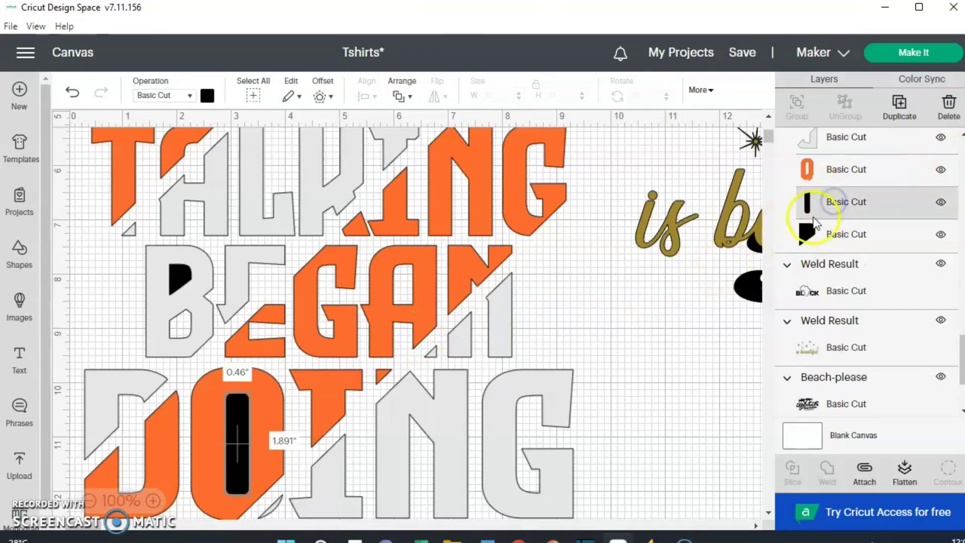
{"action": "left_click", "coordinate": [948, 108]}
{"action": "left_click", "coordinate": [839, 204]}
{"action": "left_click", "coordinate": [948, 108]}
{"action": "scroll", "coordinate": [526, 378], "scroll_direction": "up", "scroll_amount": 4}
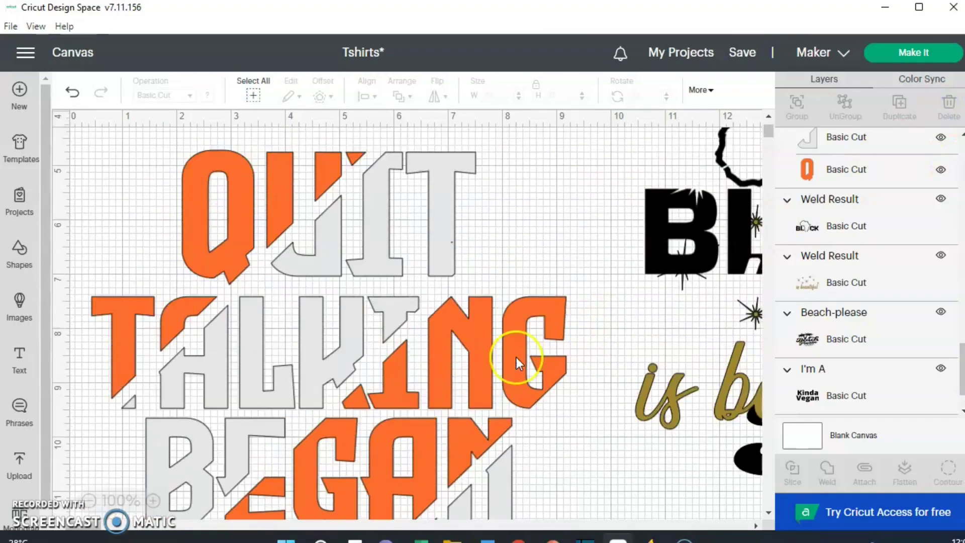
{"action": "scroll", "coordinate": [516, 356], "scroll_direction": "down", "scroll_amount": 5}
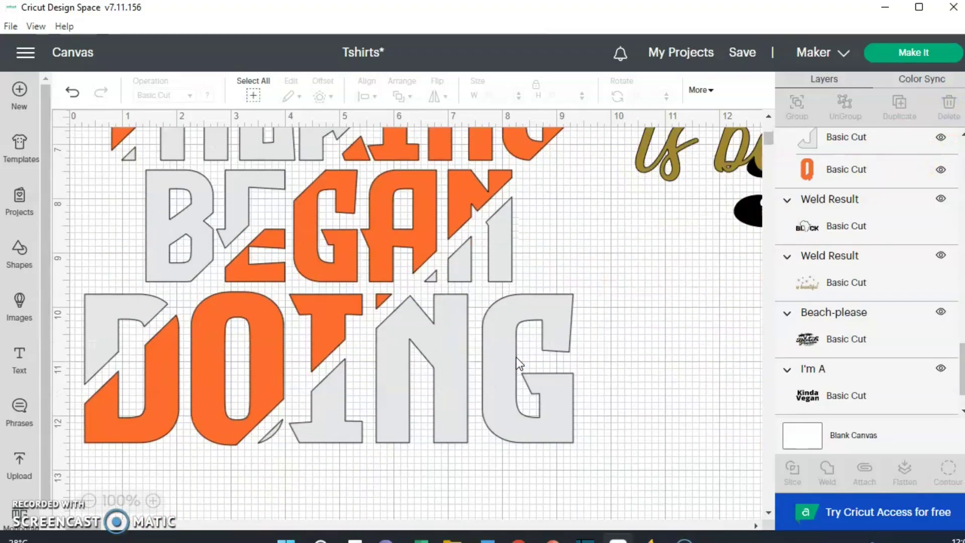
{"action": "left_click", "coordinate": [31, 524]}
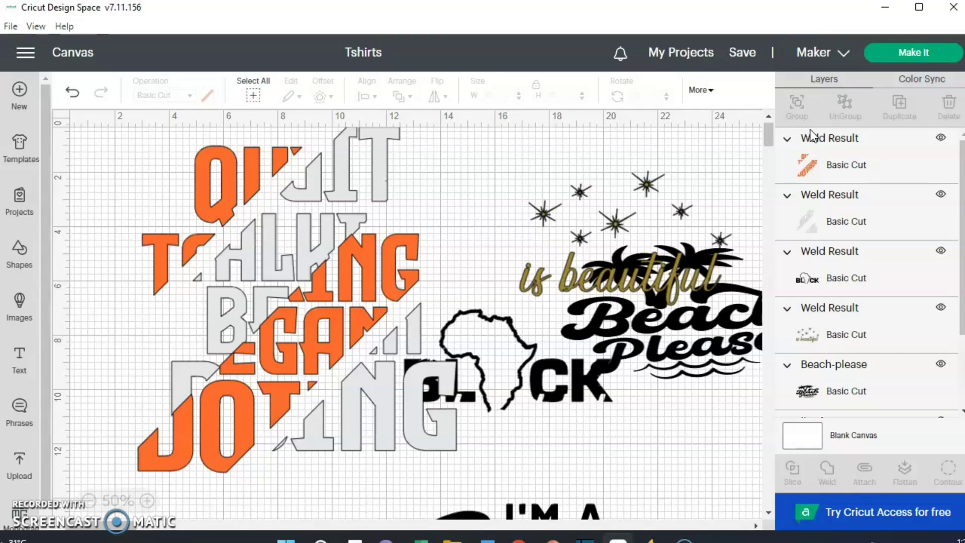
Step: Review the cut mats sorted by colour, opening the orange mat 4 to examine how its lettering is laid out
{"action": "left_click", "coordinate": [756, 170]}
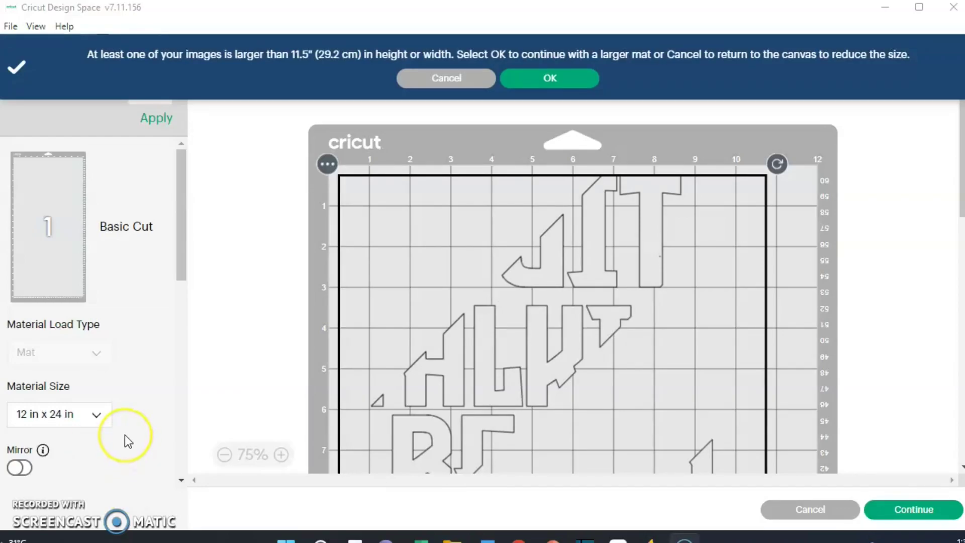
{"action": "scroll", "coordinate": [125, 436], "scroll_direction": "down", "scroll_amount": 3}
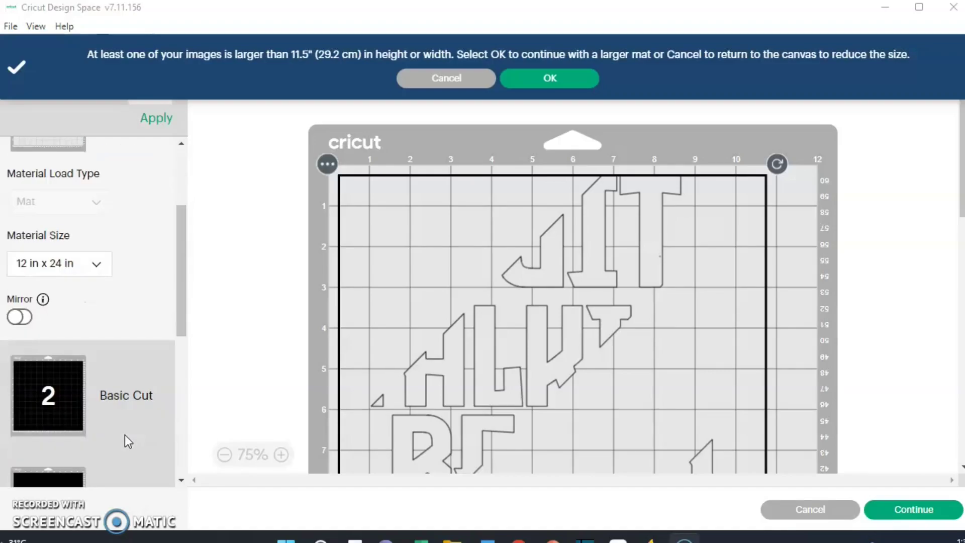
{"action": "scroll", "coordinate": [125, 435], "scroll_direction": "down", "scroll_amount": 8}
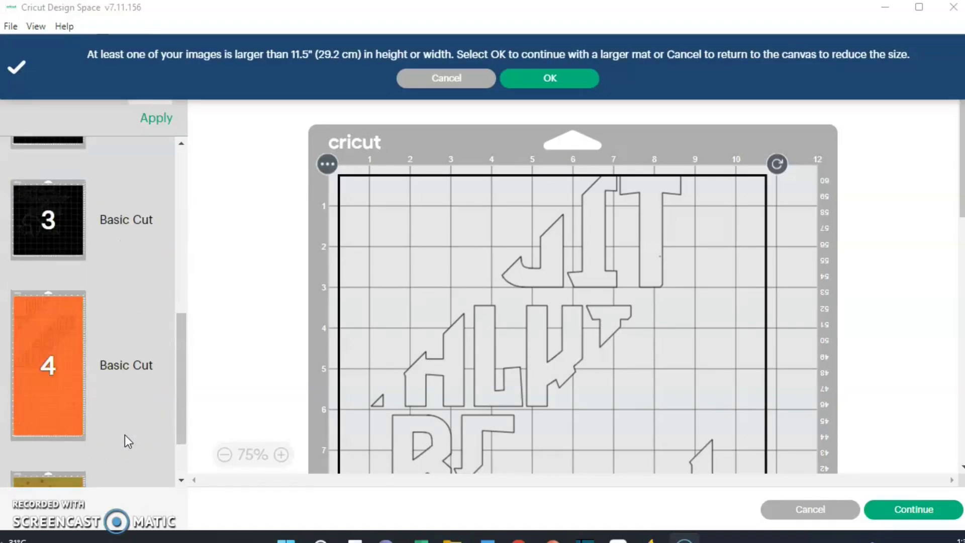
{"action": "left_click", "coordinate": [85, 302]}
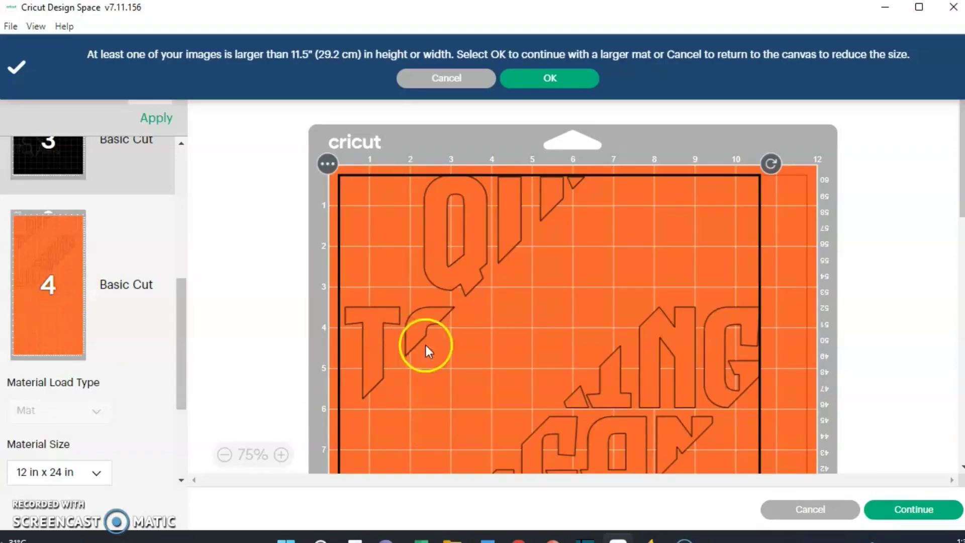
{"action": "scroll", "coordinate": [510, 365], "scroll_direction": "down", "scroll_amount": 1}
{"action": "scroll", "coordinate": [510, 366], "scroll_direction": "down", "scroll_amount": 2}
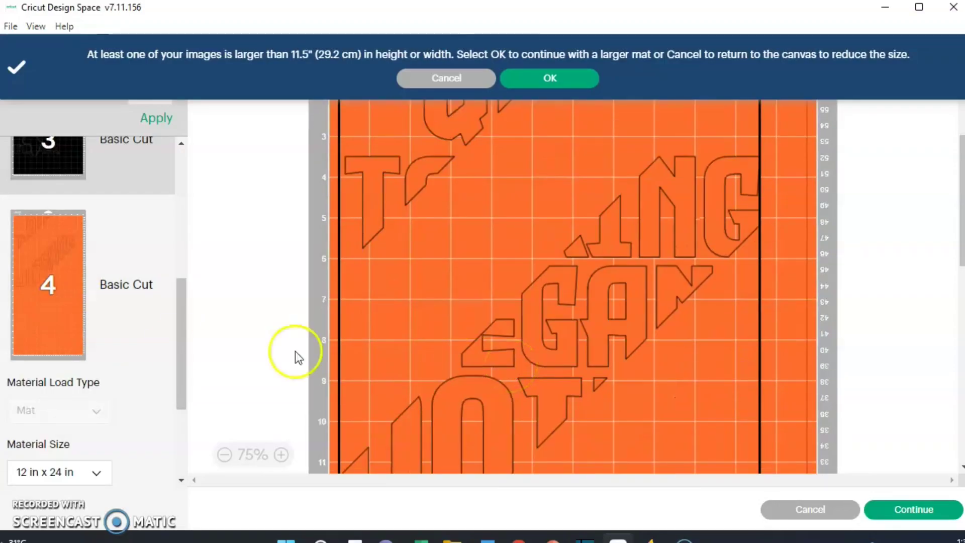
{"action": "scroll", "coordinate": [30, 376], "scroll_direction": "down", "scroll_amount": 3}
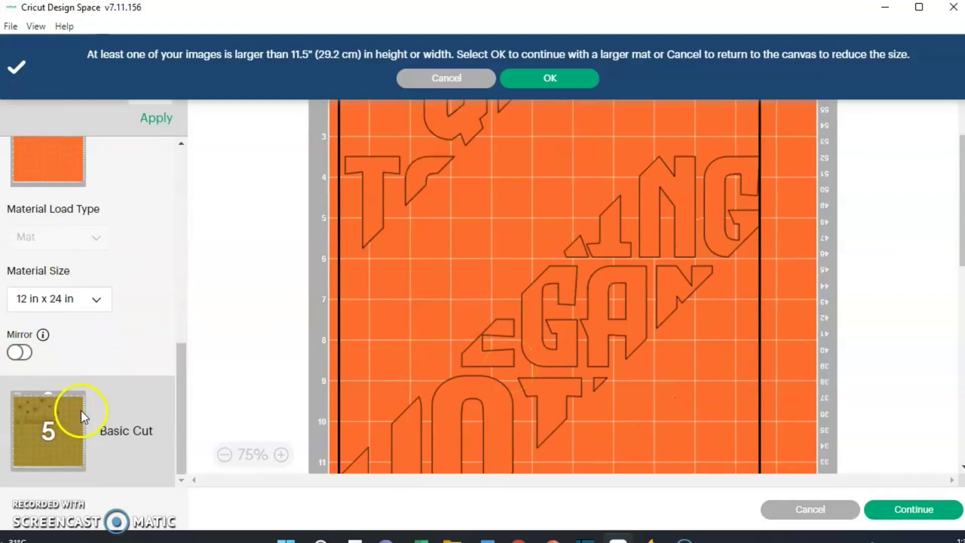
{"action": "scroll", "coordinate": [91, 420], "scroll_direction": "up", "scroll_amount": 4}
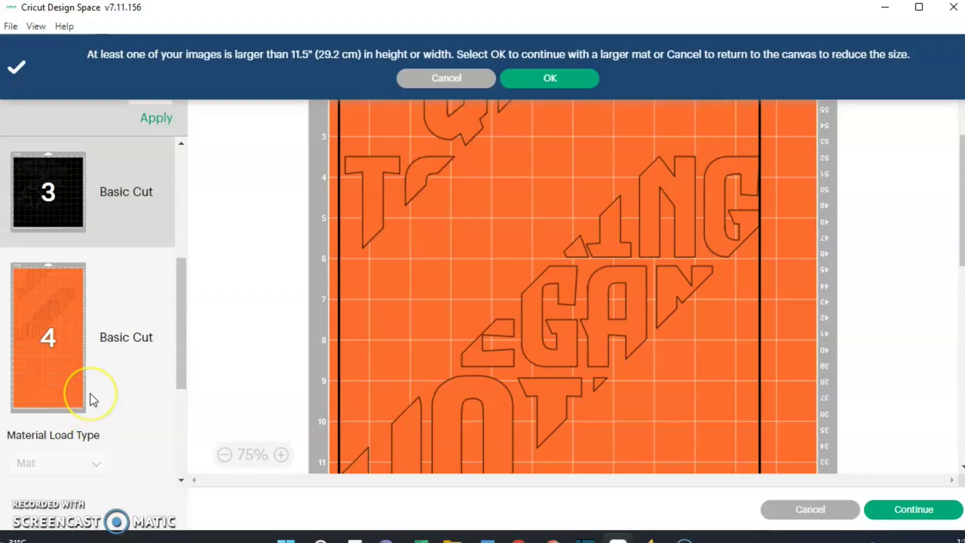
{"action": "scroll", "coordinate": [90, 394], "scroll_direction": "up", "scroll_amount": 5}
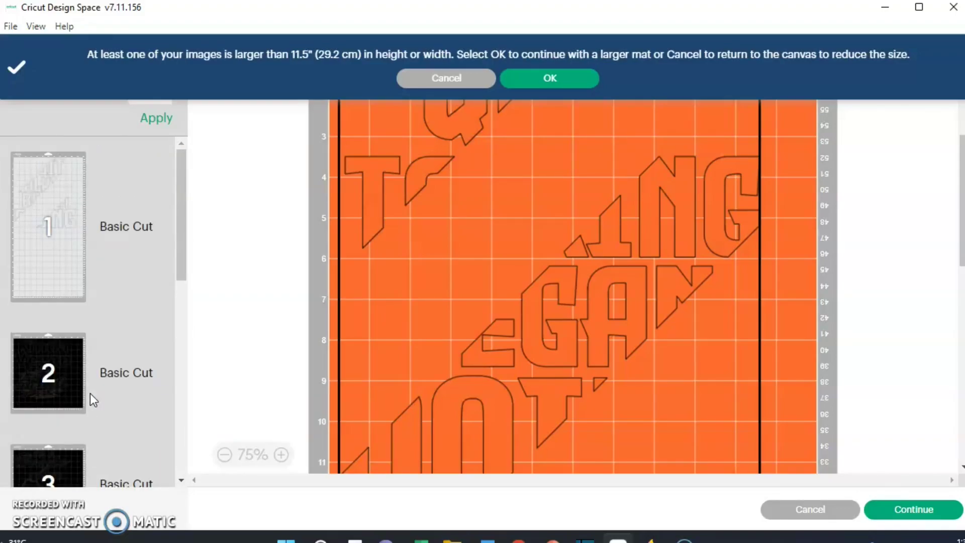
{"action": "scroll", "coordinate": [89, 376], "scroll_direction": "down", "scroll_amount": 3}
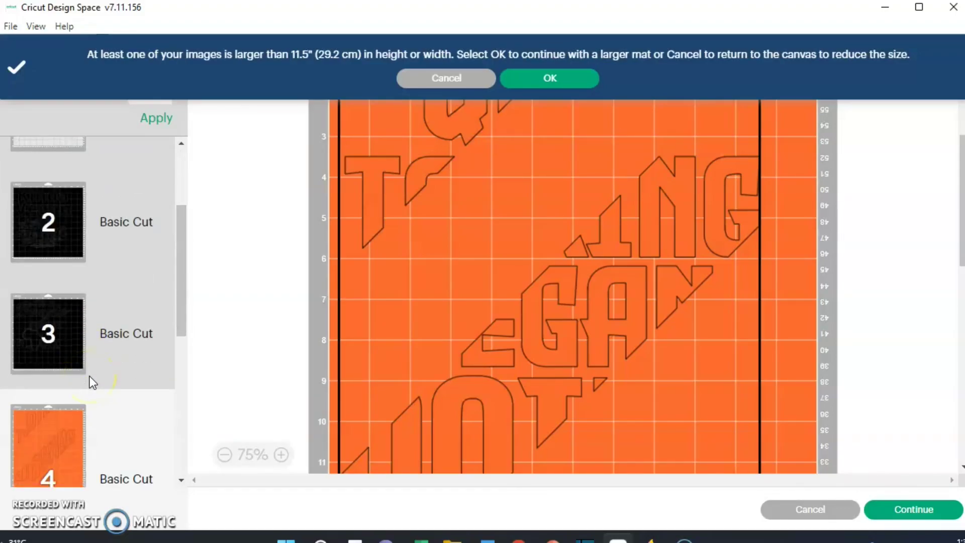
{"action": "scroll", "coordinate": [90, 377], "scroll_direction": "up", "scroll_amount": 3}
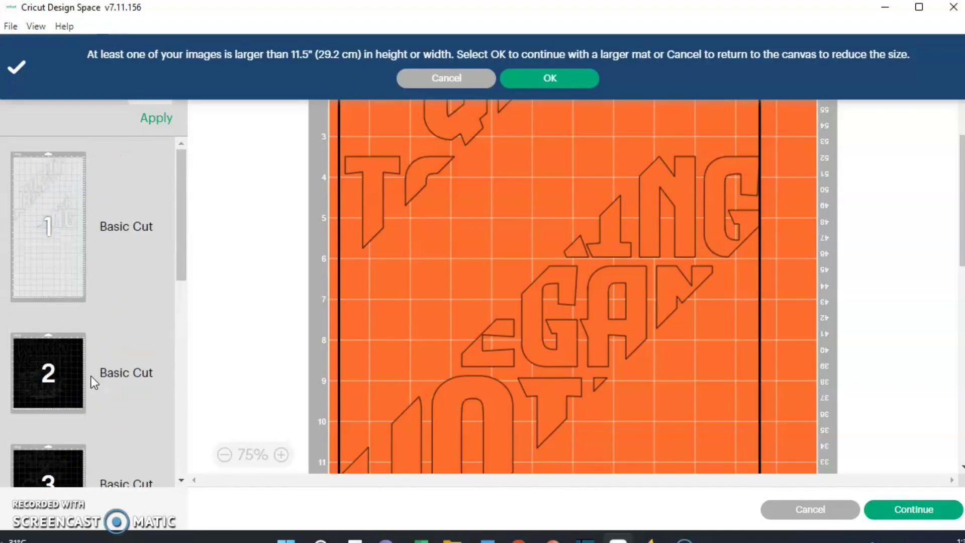
{"action": "scroll", "coordinate": [287, 317], "scroll_direction": "up", "scroll_amount": 3}
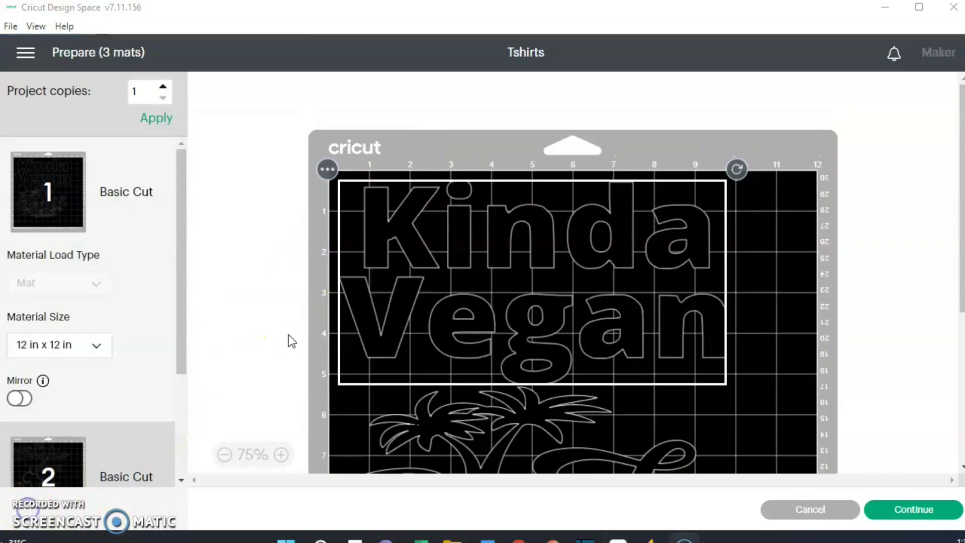
Step: Turn on mirroring for mat 1 with "Kinda Vegan" and "Beach Please" and for mat 2 with "I'm a Bougie Foodie" and "BLACK"
{"action": "scroll", "coordinate": [289, 333], "scroll_direction": "down", "scroll_amount": 4}
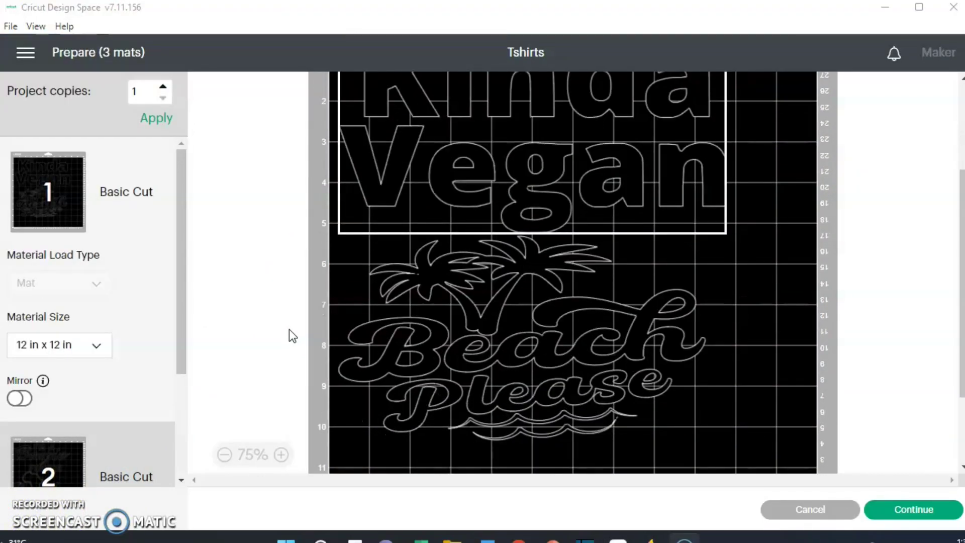
{"action": "left_click", "coordinate": [289, 337]}
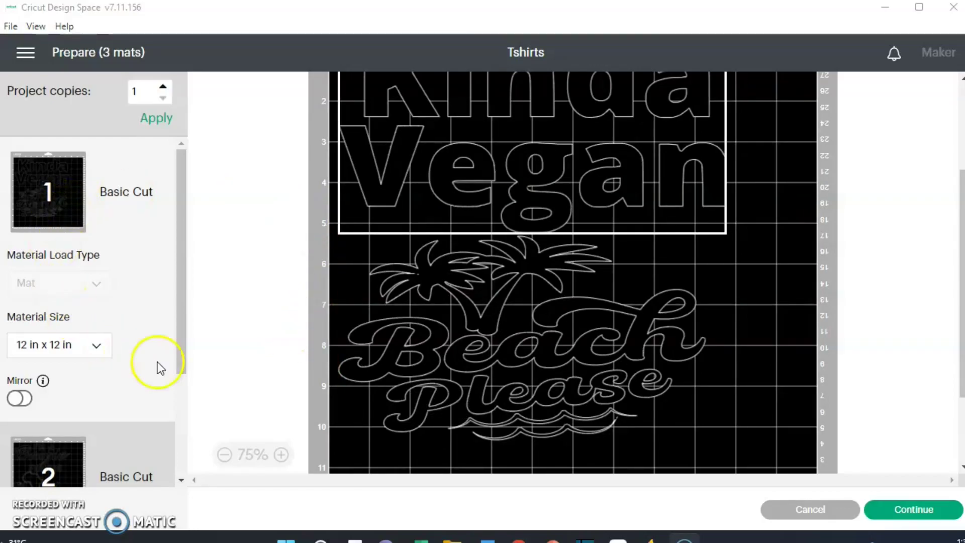
{"action": "left_click", "coordinate": [18, 399]}
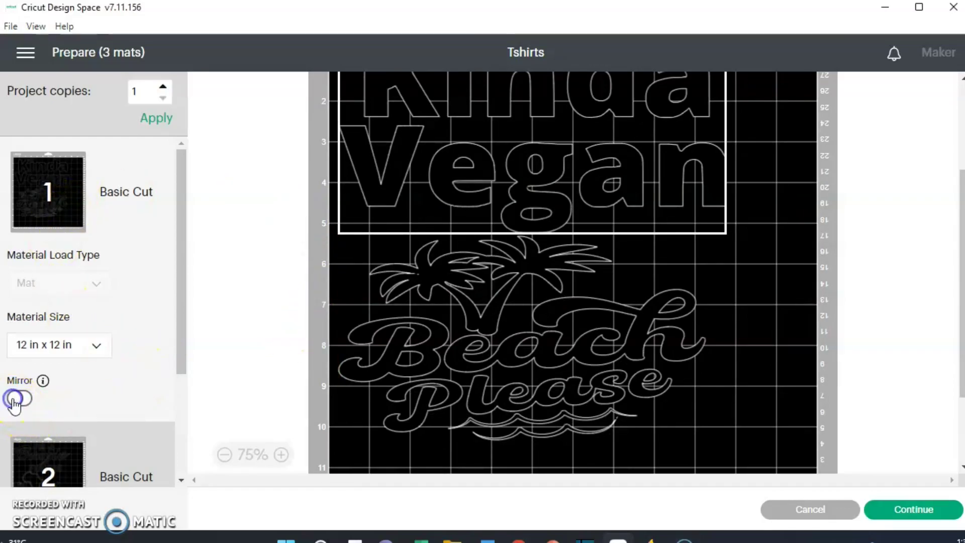
{"action": "scroll", "coordinate": [79, 378], "scroll_direction": "down", "scroll_amount": 3}
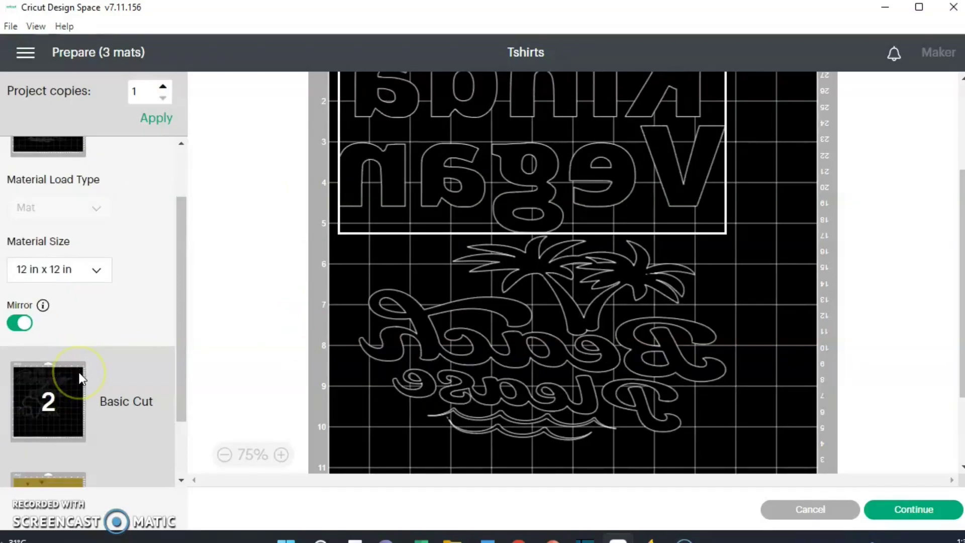
{"action": "left_click", "coordinate": [69, 330]}
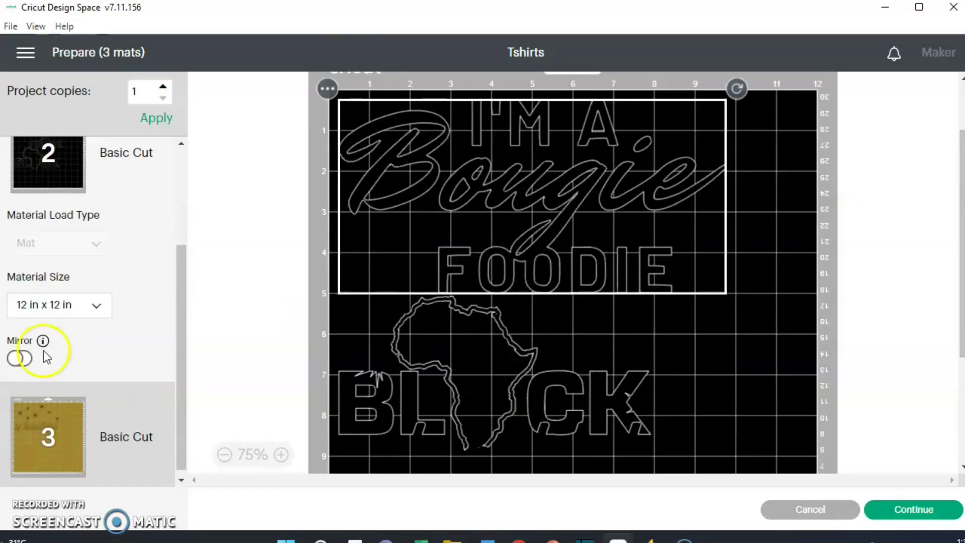
{"action": "left_click", "coordinate": [16, 360]}
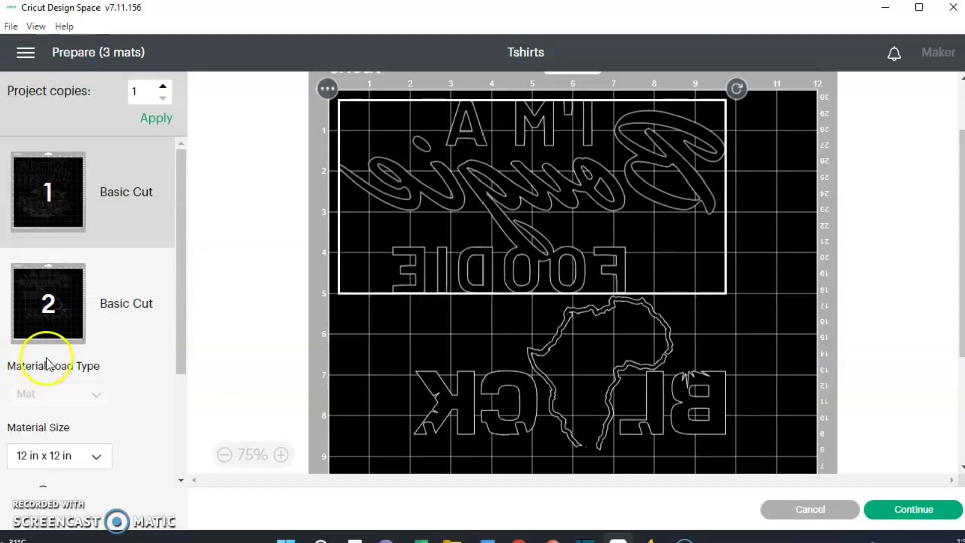
Step: Turn on mirroring for the gold mat 3 holding the stars and the "is beautiful" lettering
{"action": "scroll", "coordinate": [46, 357], "scroll_direction": "down", "scroll_amount": 2}
{"action": "scroll", "coordinate": [46, 357], "scroll_direction": "down", "scroll_amount": 2}
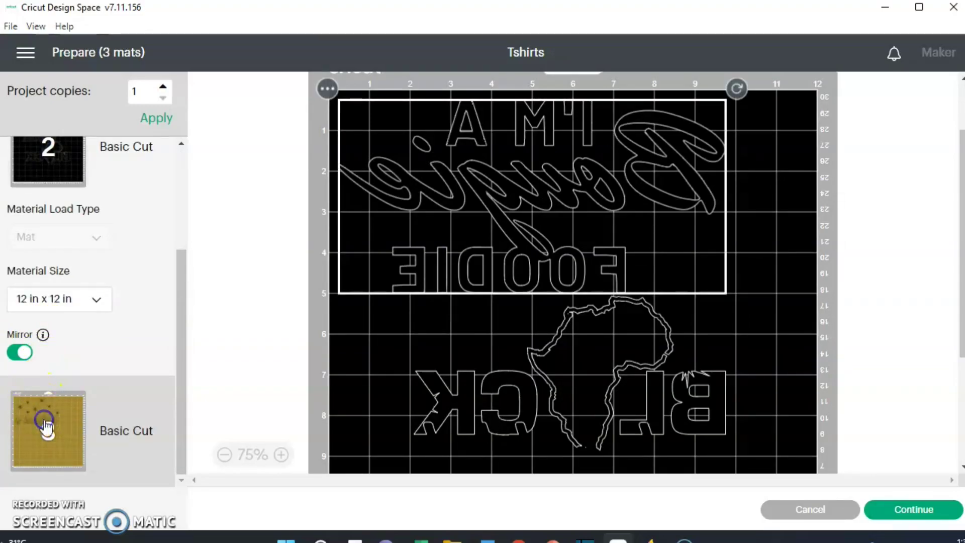
{"action": "left_click", "coordinate": [40, 420]}
{"action": "left_click", "coordinate": [17, 462]}
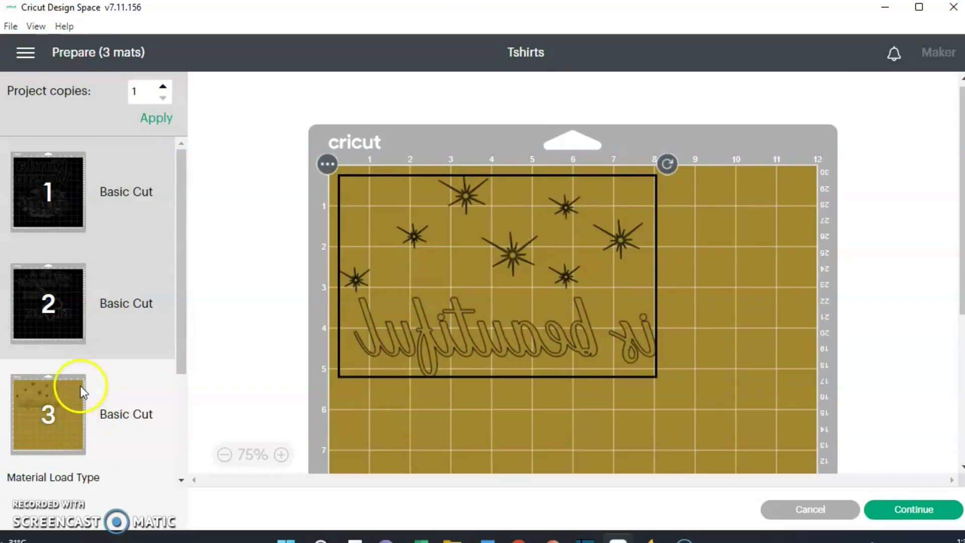
Step: Recheck the mirror setting of mats 3, 2 and 1, and examine the placement of the designs on mat 1
{"action": "scroll", "coordinate": [86, 397], "scroll_direction": "down", "scroll_amount": 3}
{"action": "scroll", "coordinate": [80, 352], "scroll_direction": "up", "scroll_amount": 3}
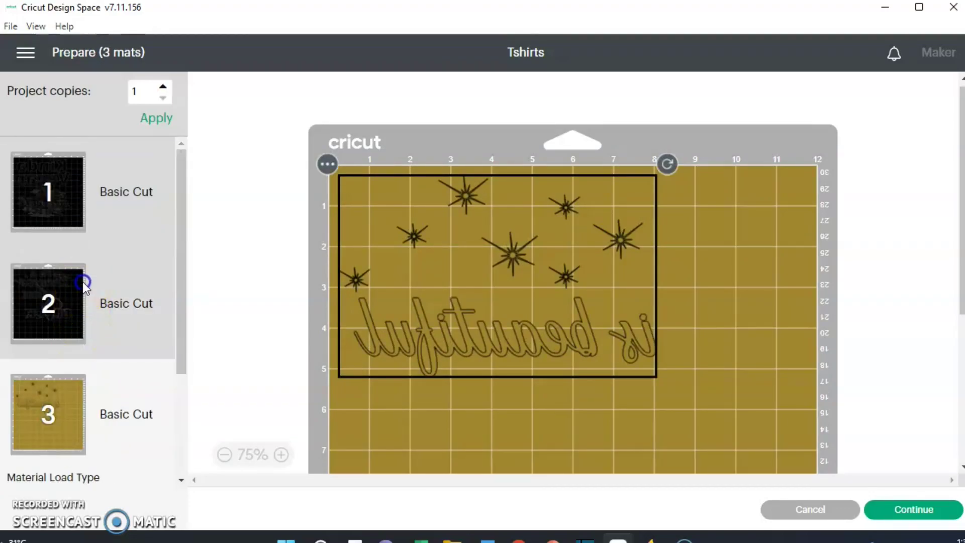
{"action": "scroll", "coordinate": [97, 372], "scroll_direction": "down", "scroll_amount": 3}
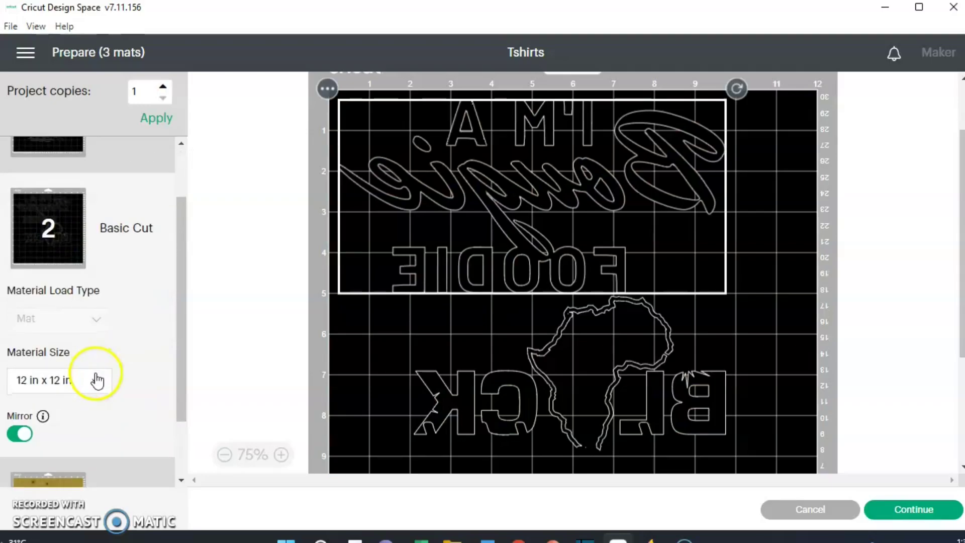
{"action": "scroll", "coordinate": [95, 312], "scroll_direction": "up", "scroll_amount": 3}
{"action": "left_click", "coordinate": [97, 211]}
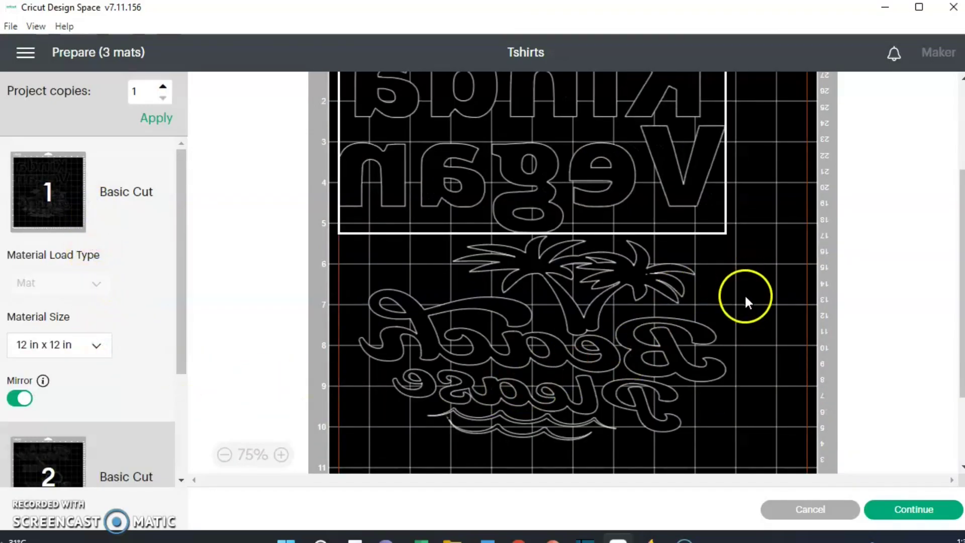
{"action": "scroll", "coordinate": [758, 302], "scroll_direction": "down", "scroll_amount": 3}
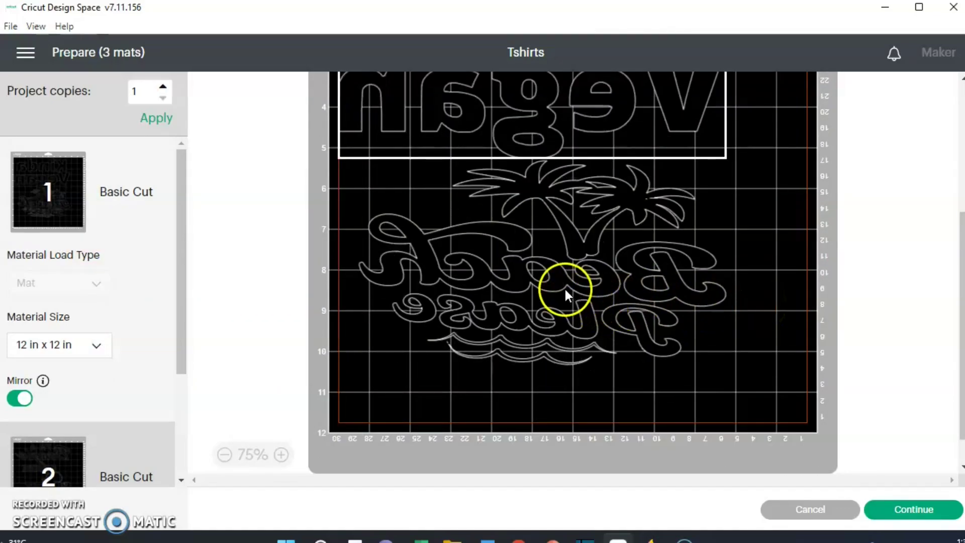
{"action": "scroll", "coordinate": [565, 291], "scroll_direction": "up", "scroll_amount": 3}
{"action": "left_click", "coordinate": [641, 237]}
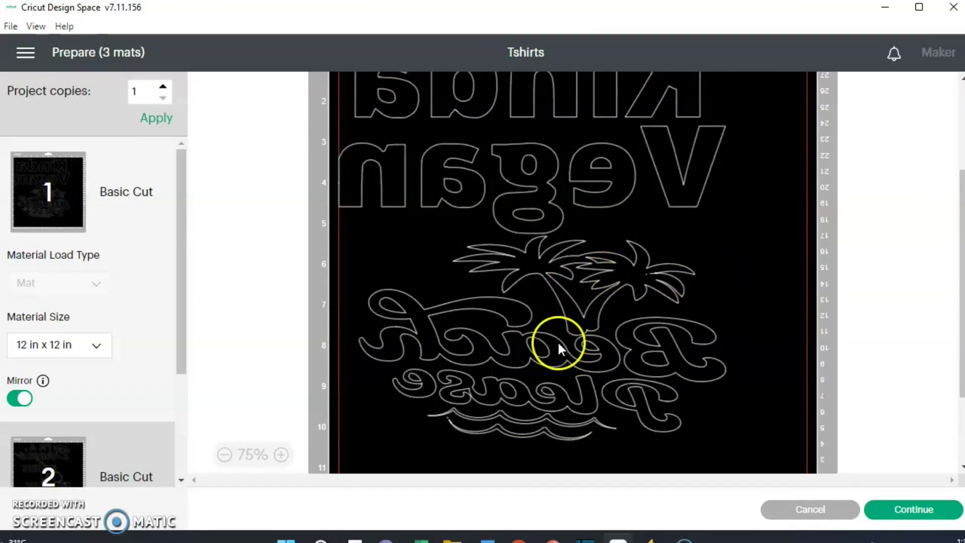
{"action": "scroll", "coordinate": [561, 342], "scroll_direction": "down", "scroll_amount": 3}
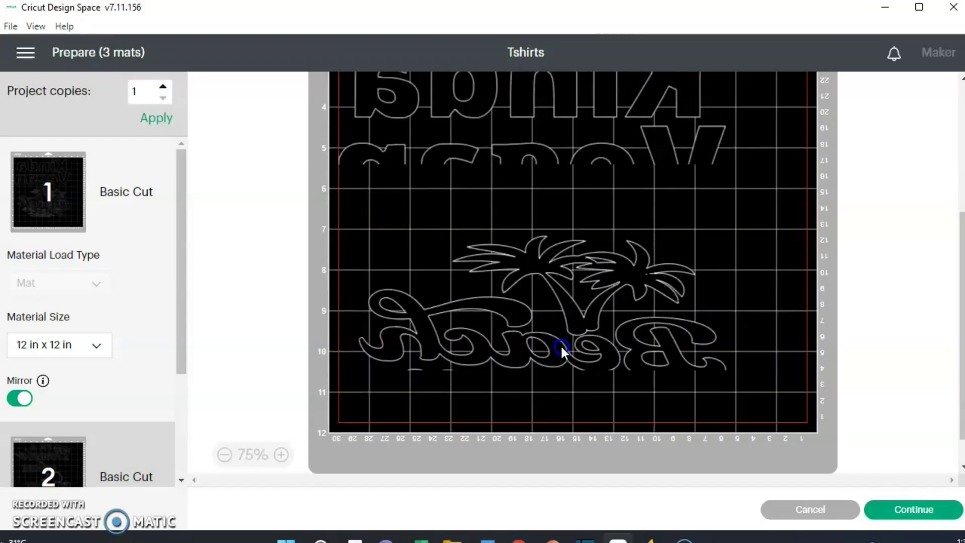